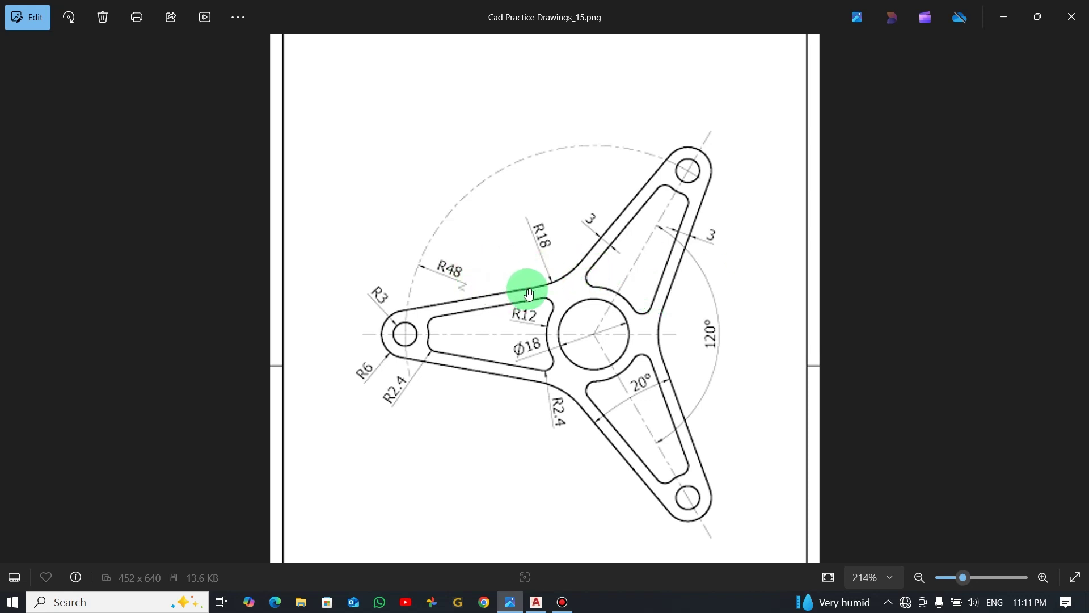
Step: Enlarge the bracket reference image in Photos to 236%, then switch to AutoCAD
scroll(539, 287, up, 2)
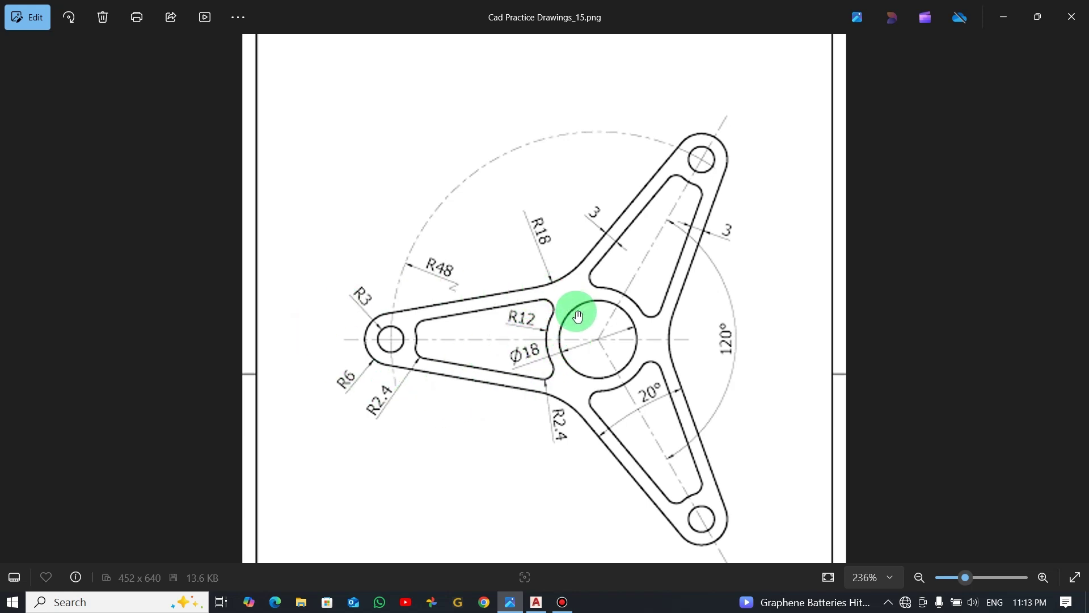
key(alt+Tab)
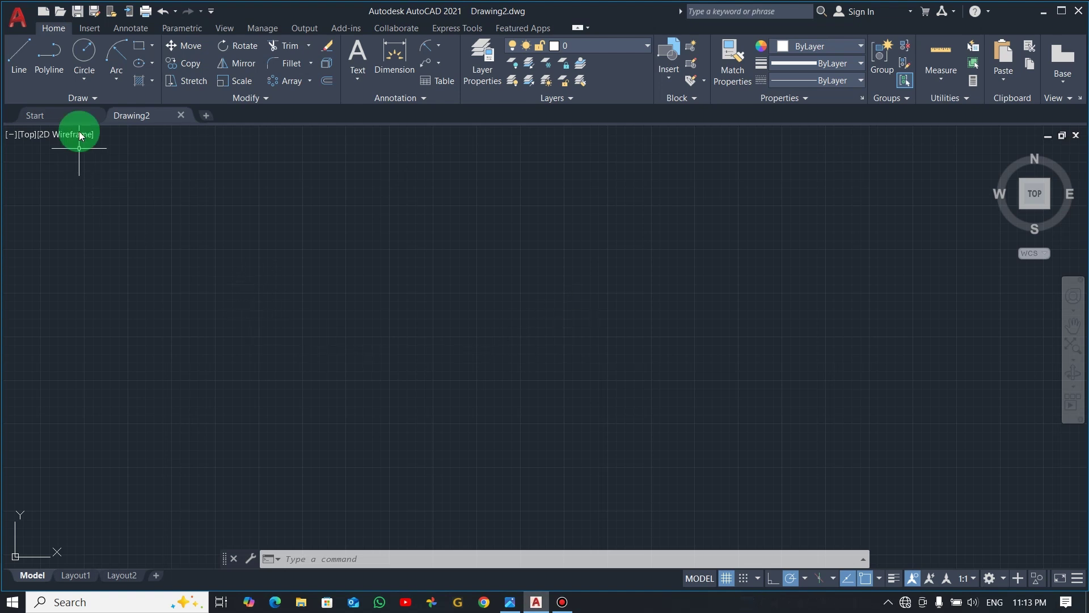
Step: Draw two concentric circles of radius 3 and 6 sharing one centre point
click(87, 54)
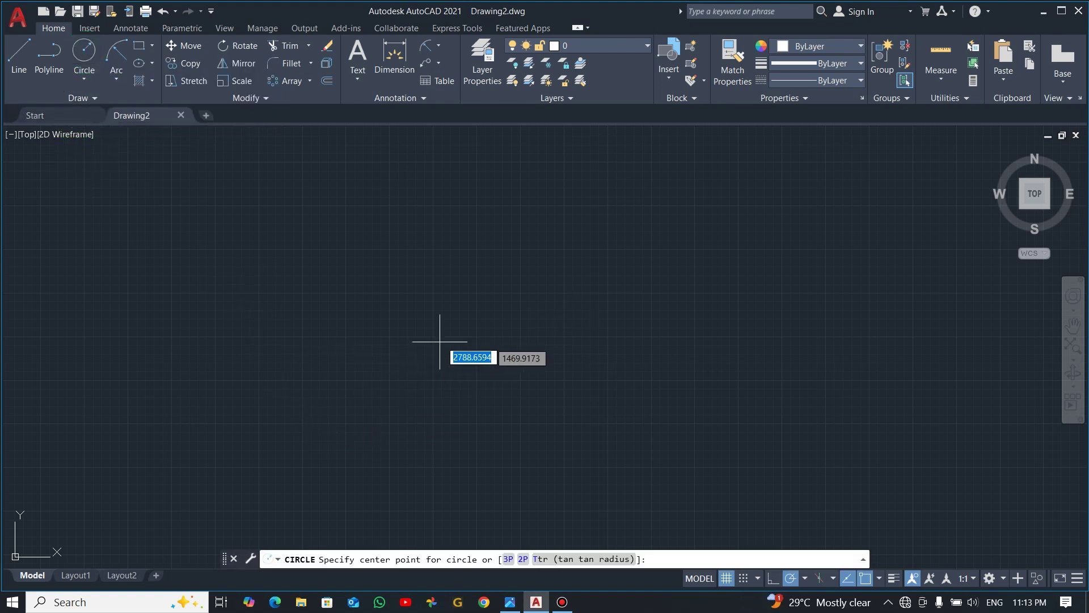
click(352, 310)
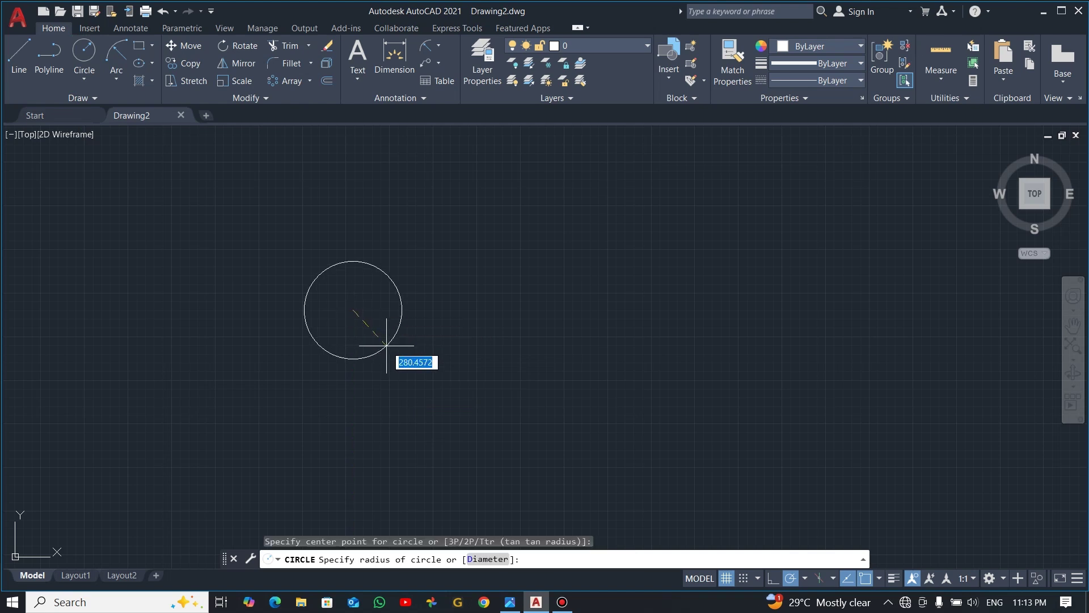
click(386, 345)
key(Return)
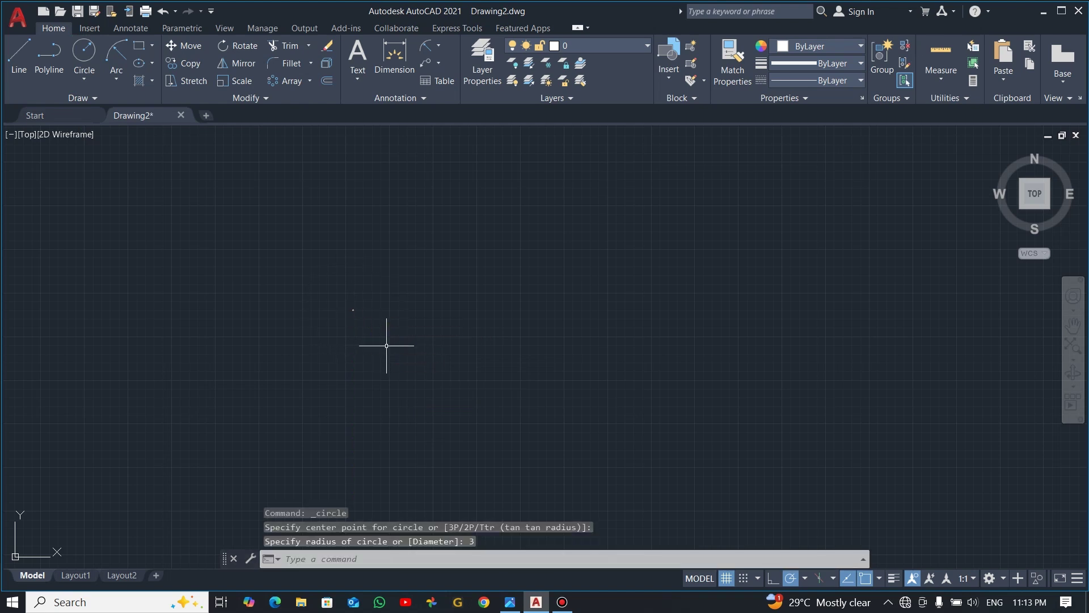
scroll(364, 303, up, 5)
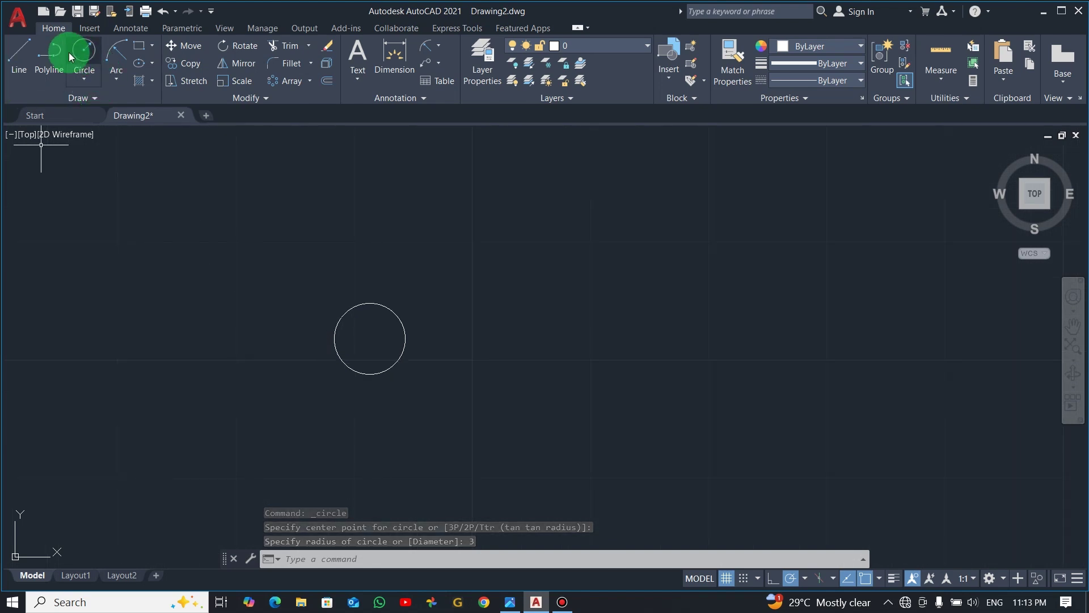
click(84, 48)
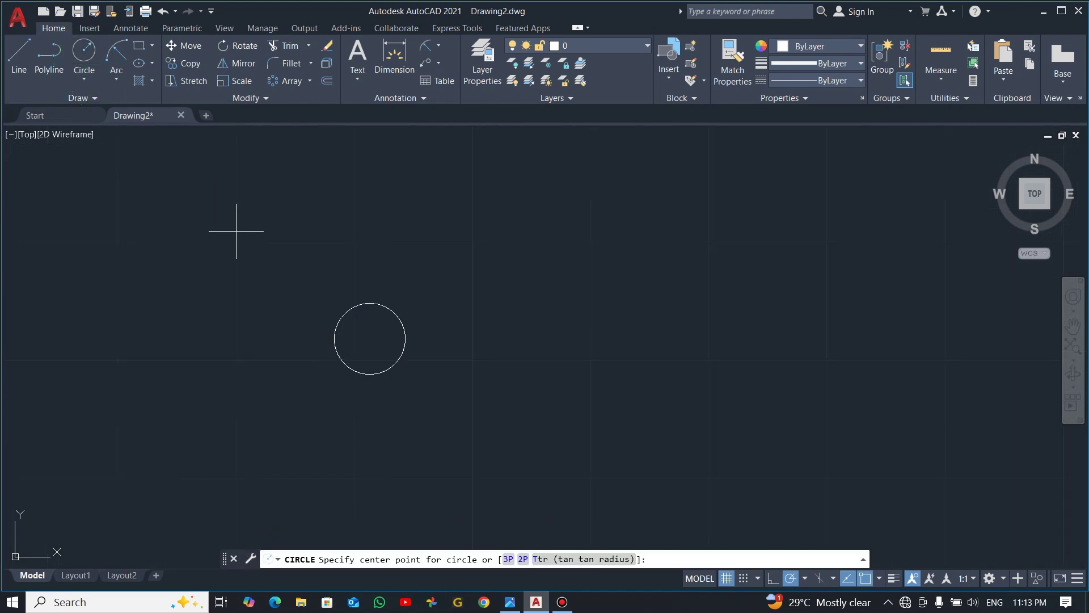
click(369, 339)
text(6)
key(Return)
key(alt+Tab)
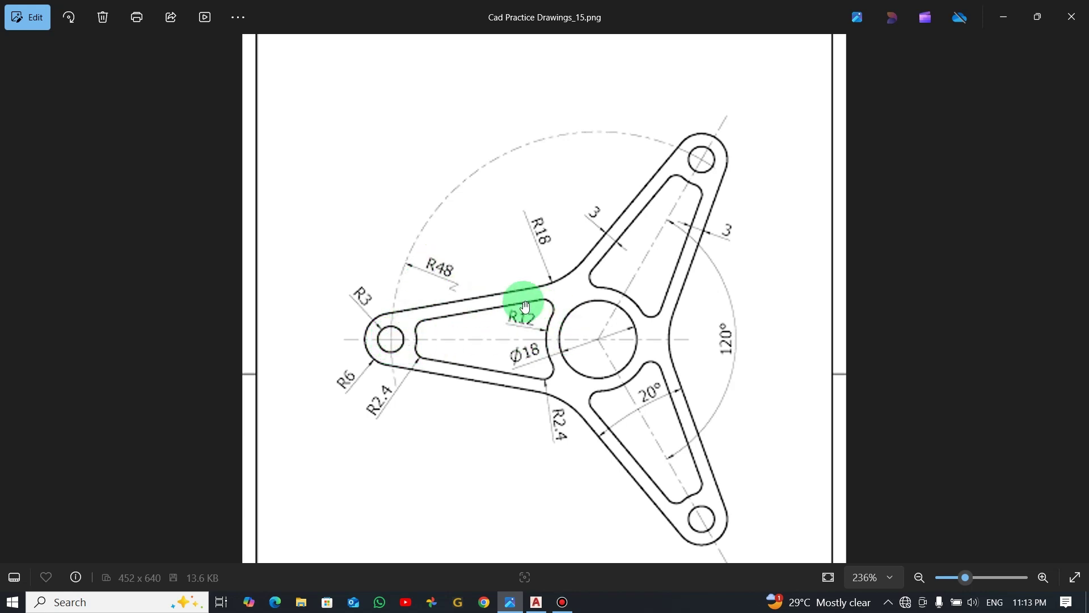
Step: Draw a 48-unit horizontal line running right from the circles' centre
key(alt+Tab)
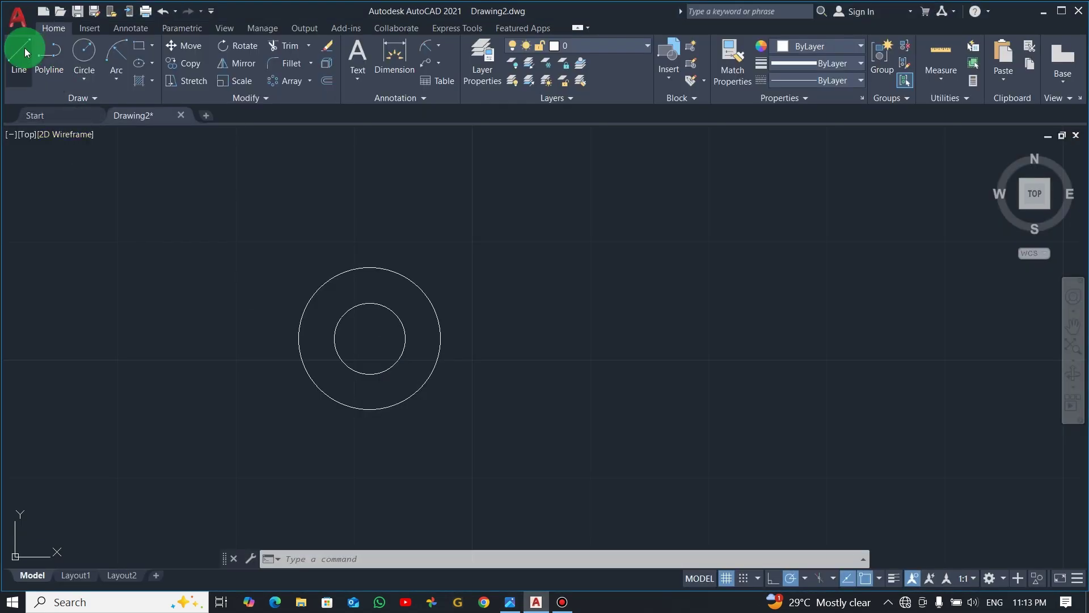
click(23, 51)
click(369, 338)
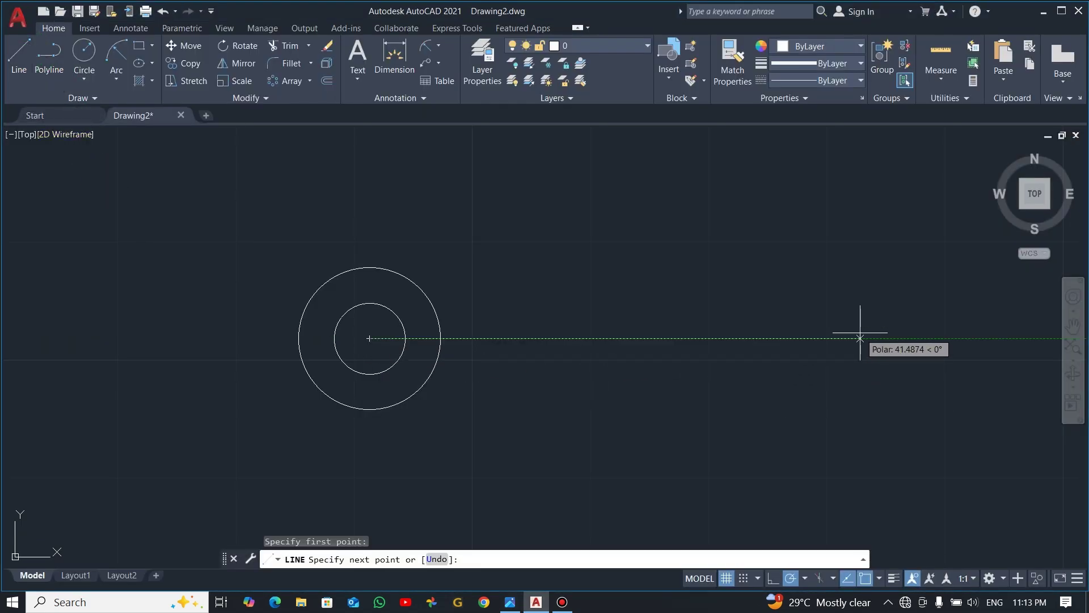
text(48)
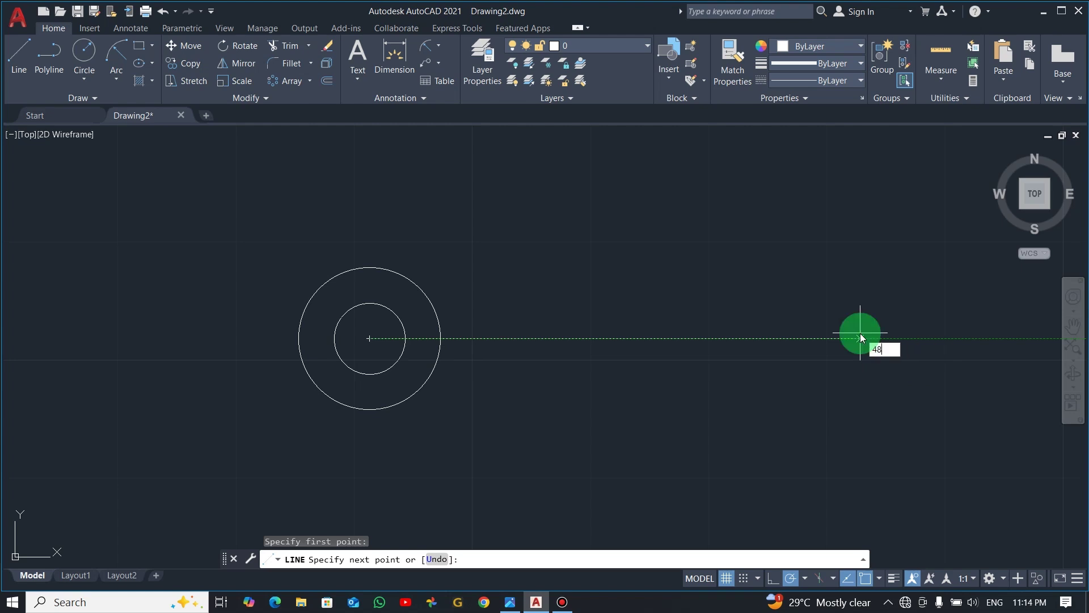
key(Return)
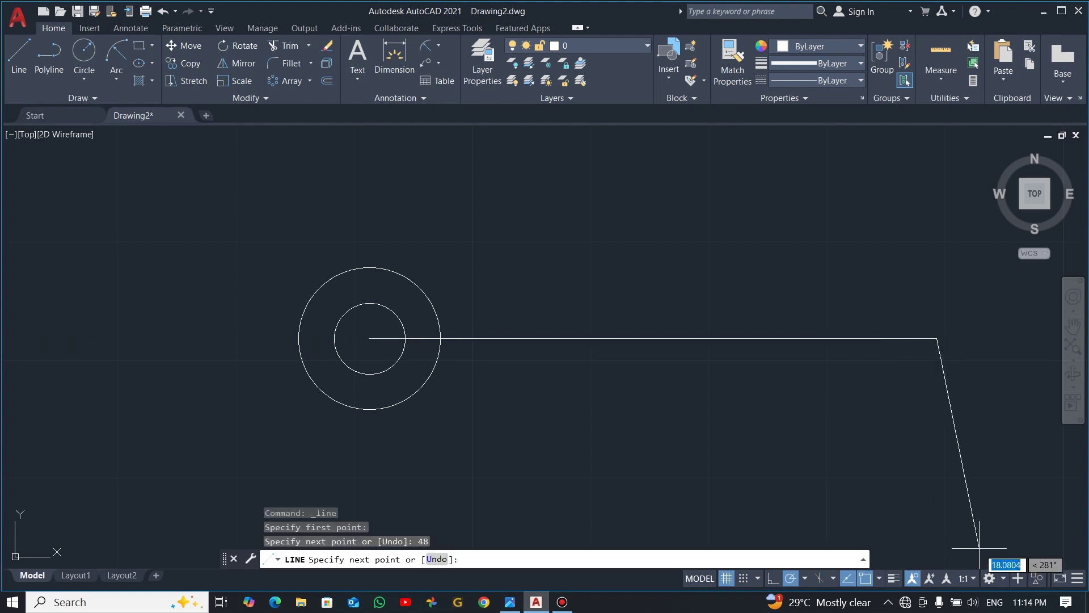
key(Escape)
key(alt+Tab)
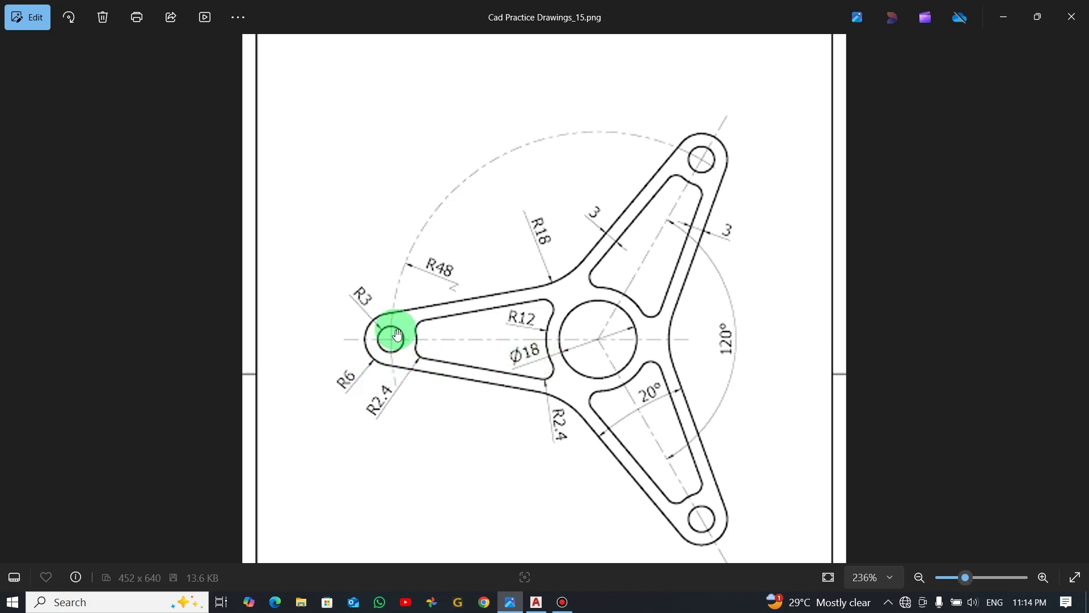
key(alt+Tab)
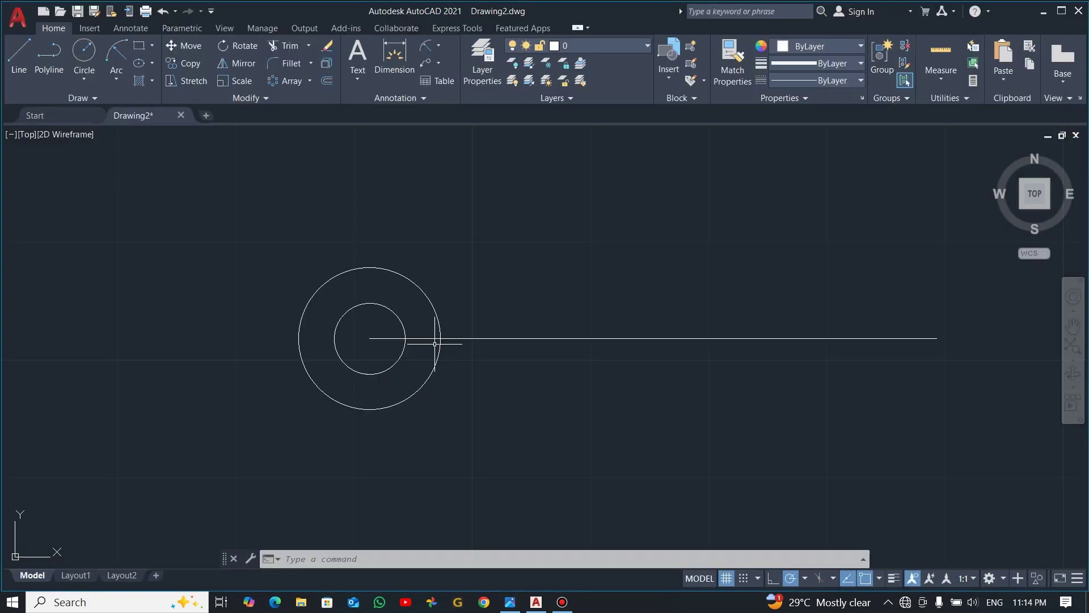
scroll(471, 368, down, 4)
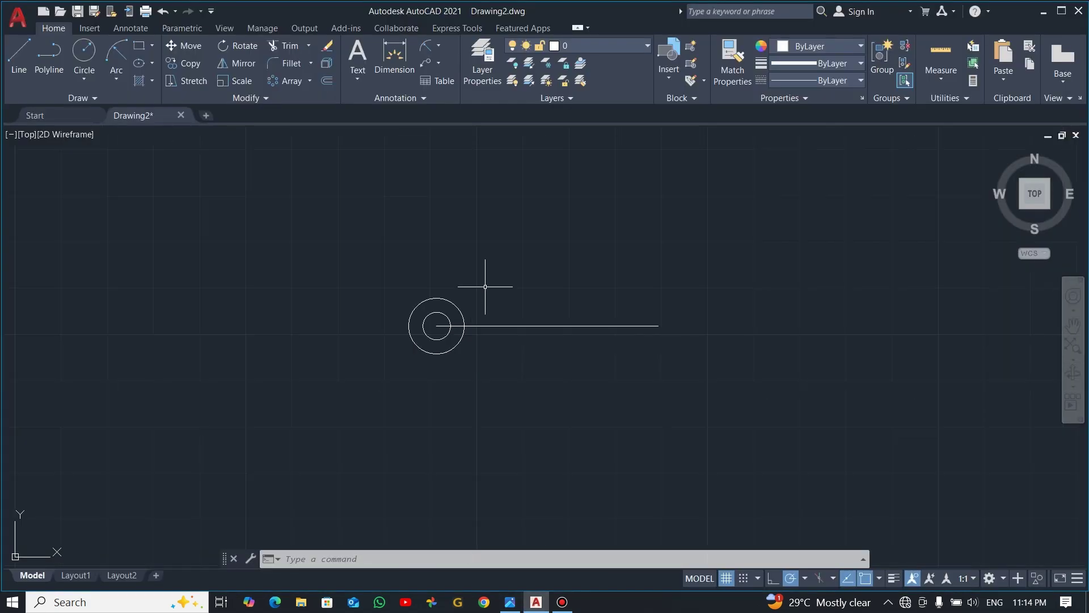
scroll(485, 286, up, 2)
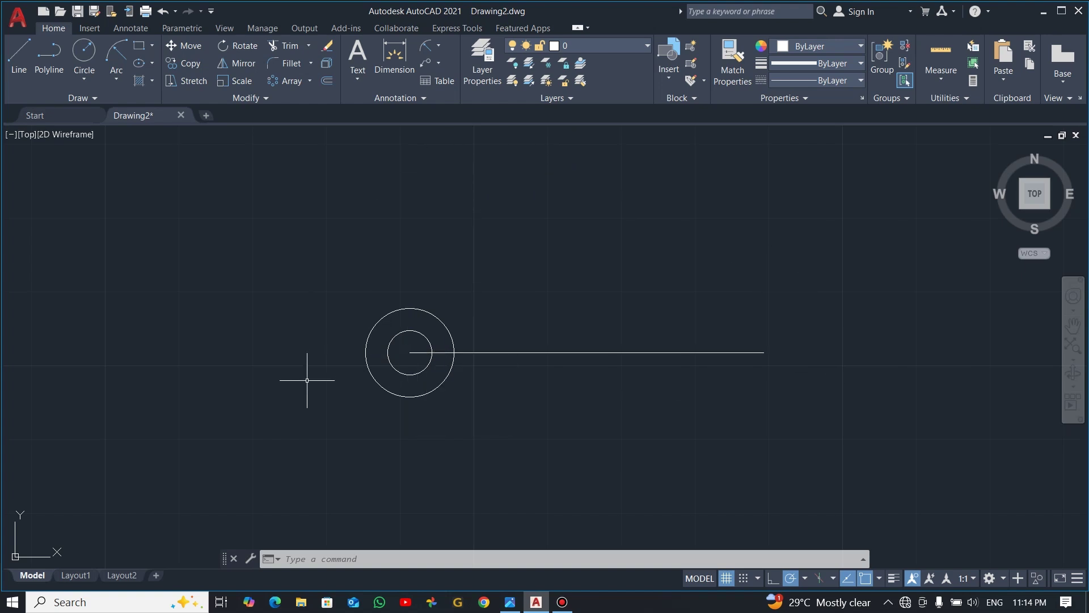
key(alt+Tab)
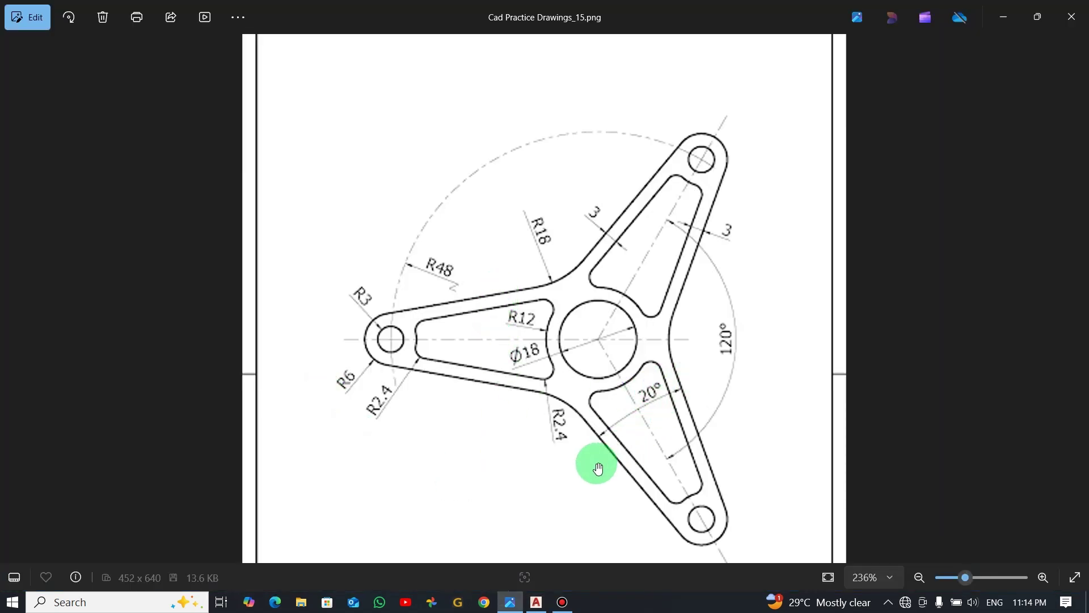
key(alt+Tab)
click(639, 390)
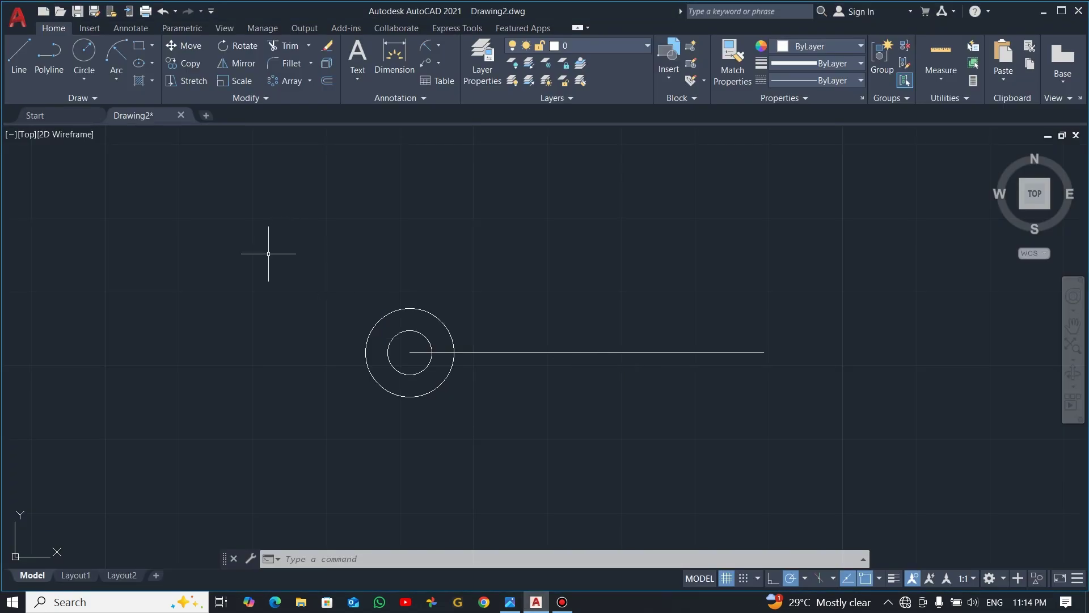
Step: Draw a line at 10° starting up and left of the circles
click(19, 52)
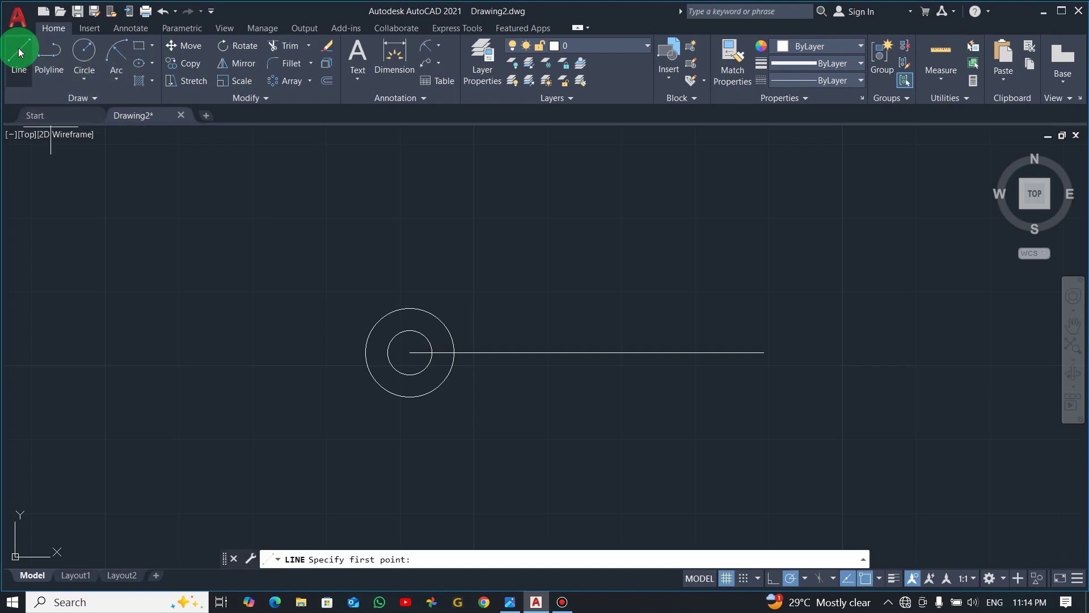
click(320, 305)
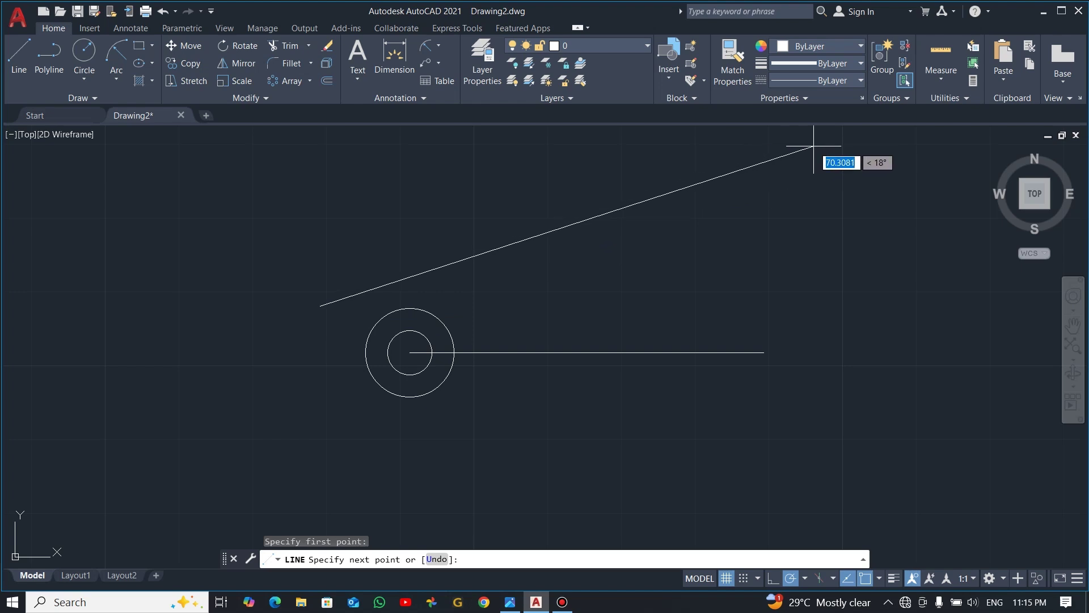
key(Tab)
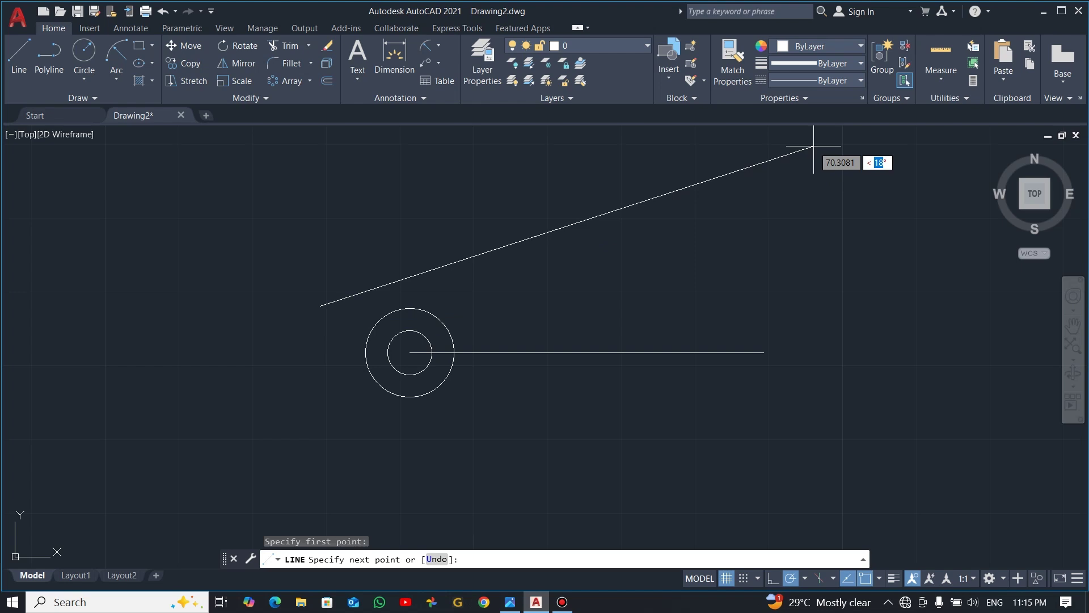
text(10)
key(Return)
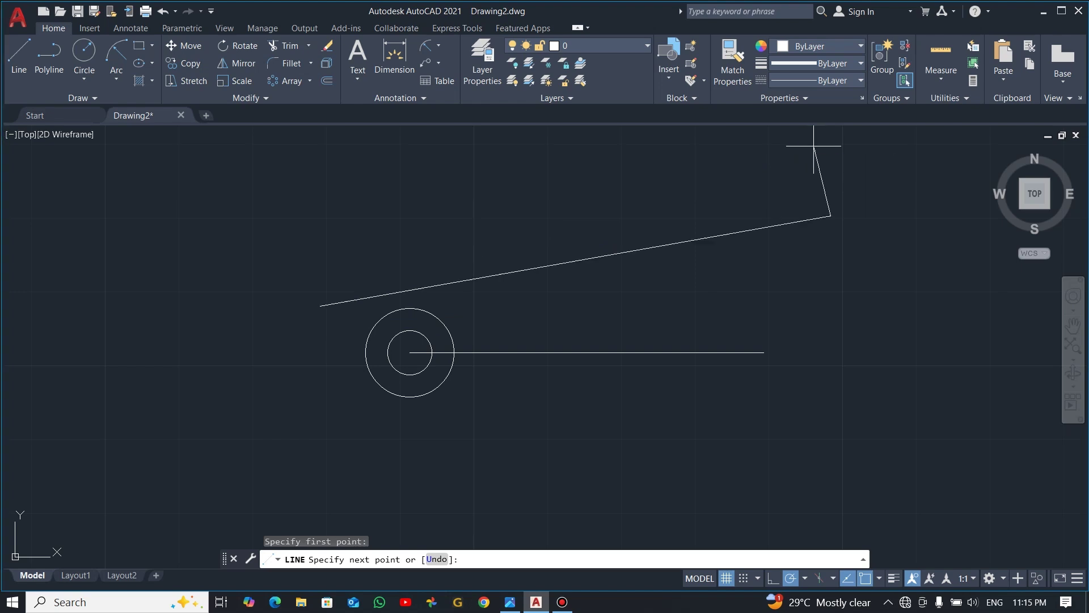
key(Escape)
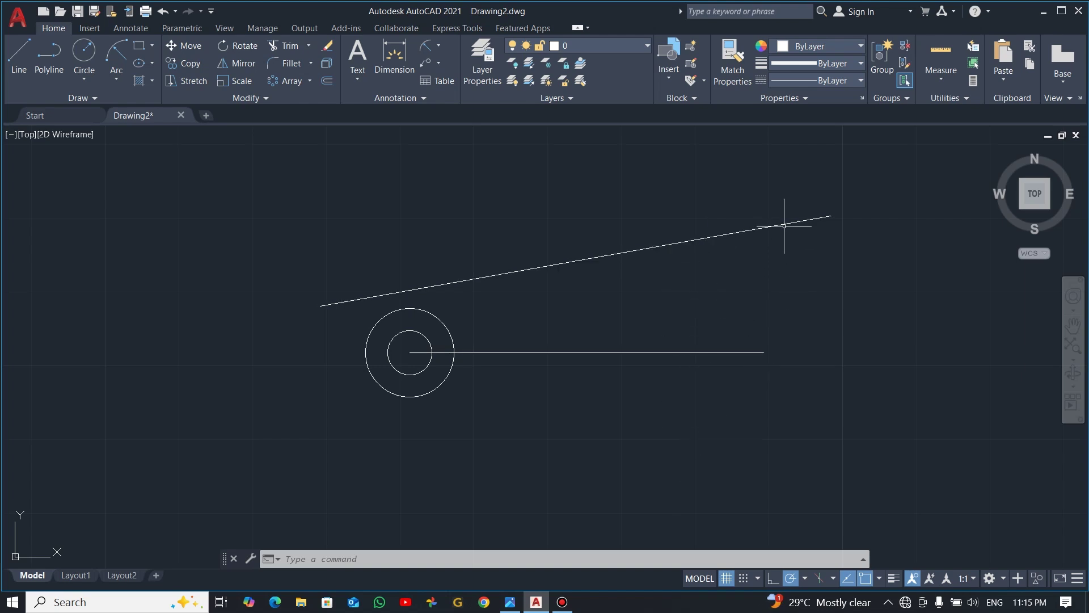
click(41, 105)
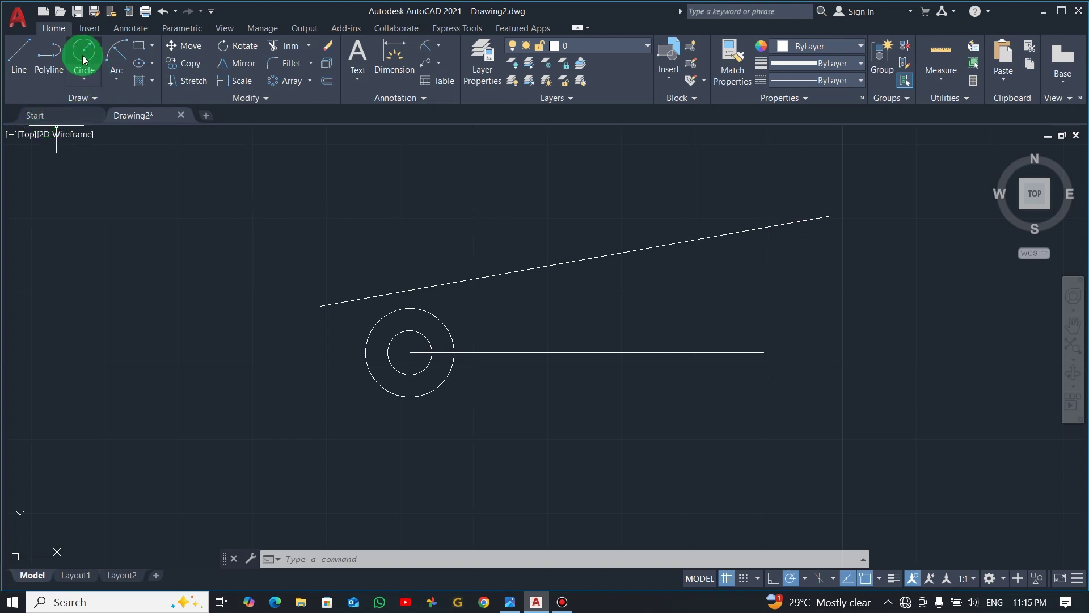
Step: Constrain the slanted line to be tangent to the outer hub circle
click(180, 26)
click(34, 114)
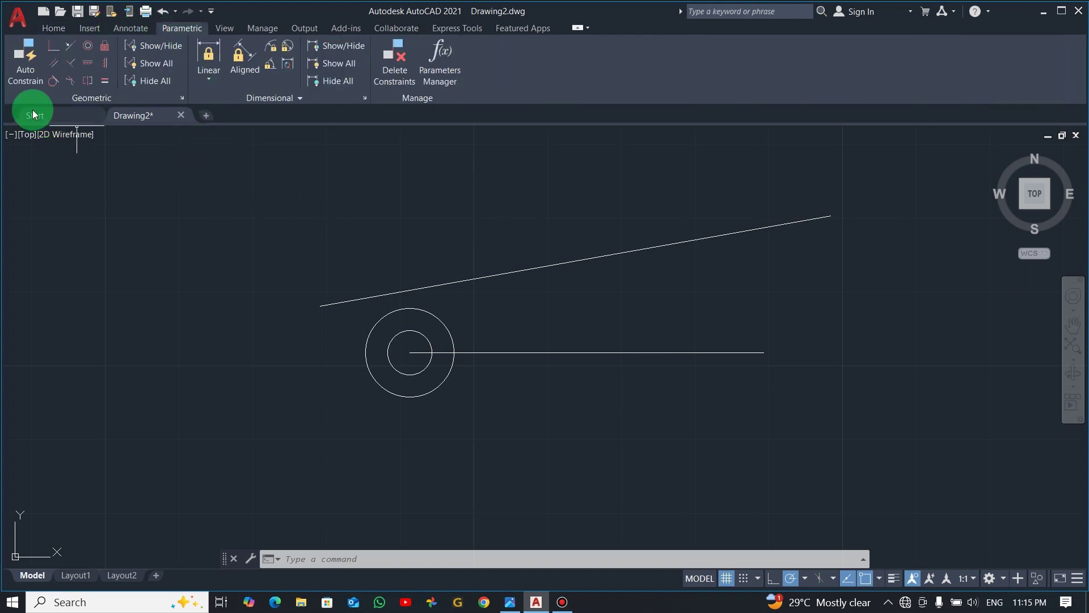
click(55, 79)
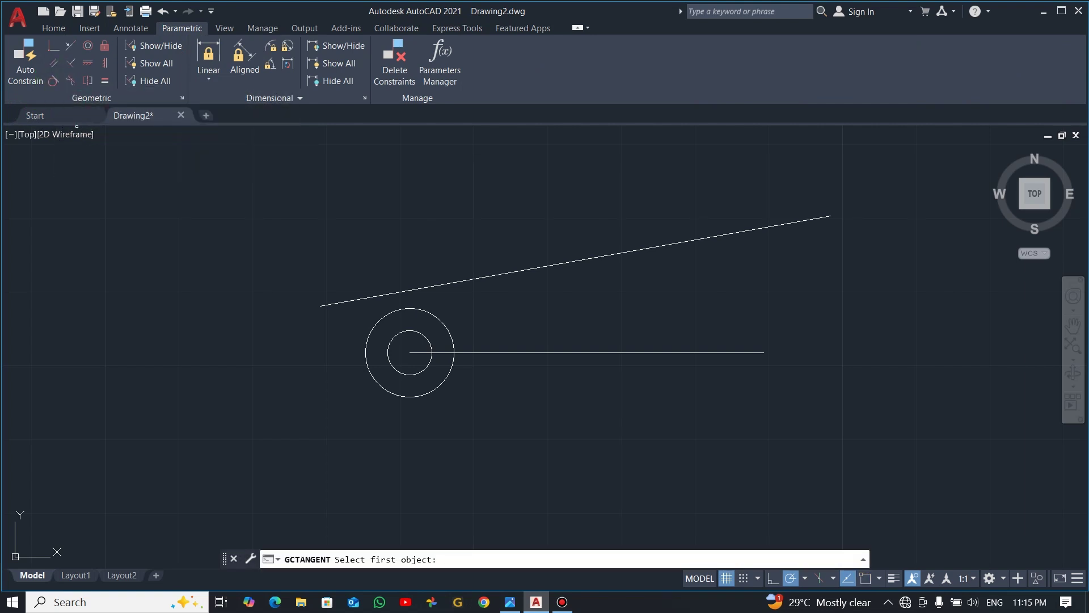
click(310, 546)
click(378, 317)
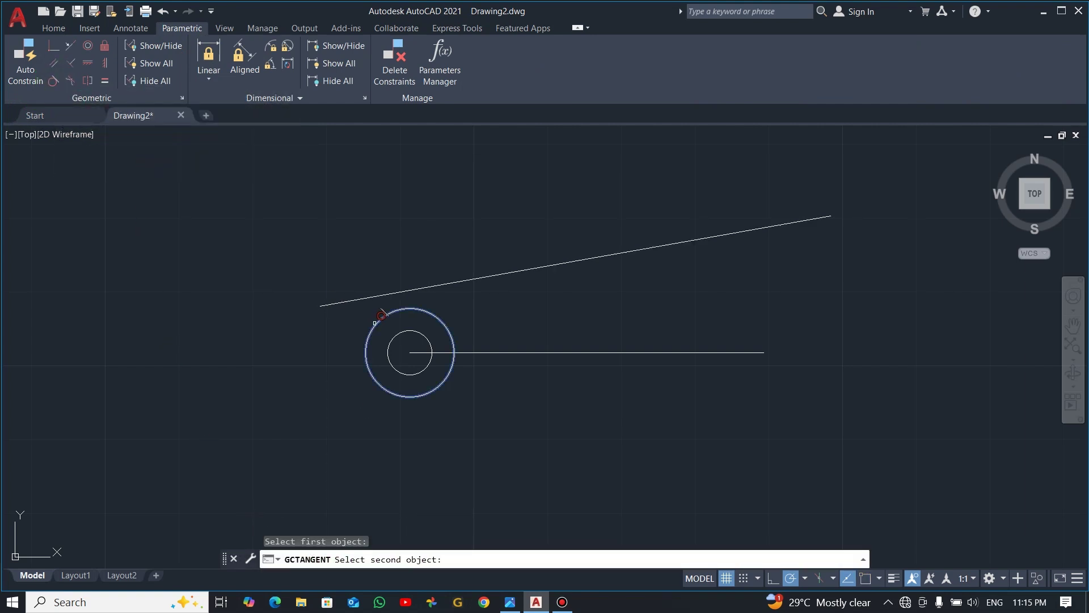
click(401, 289)
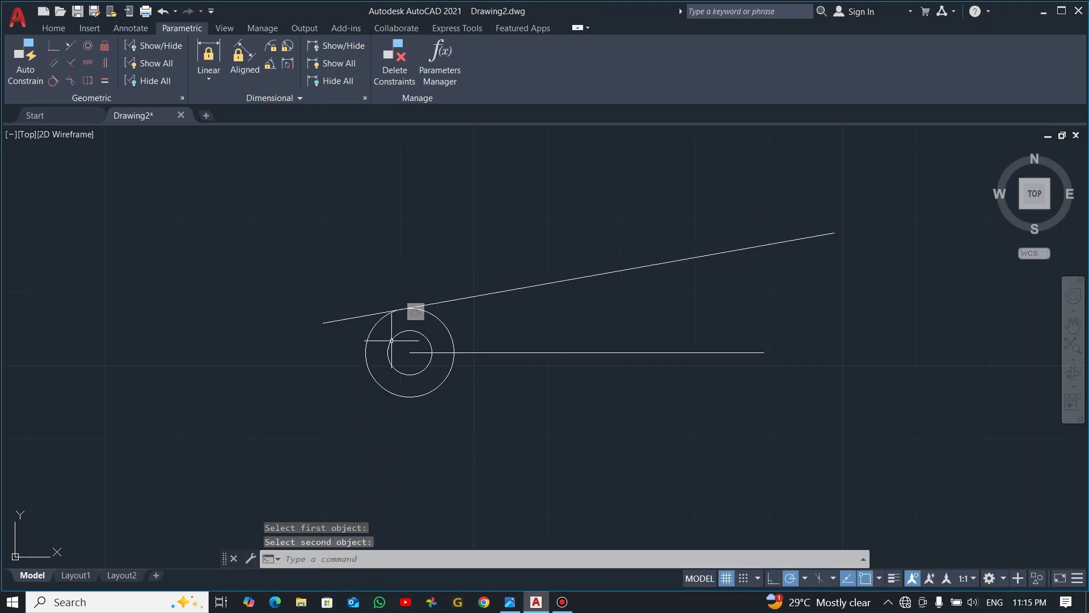
click(427, 310)
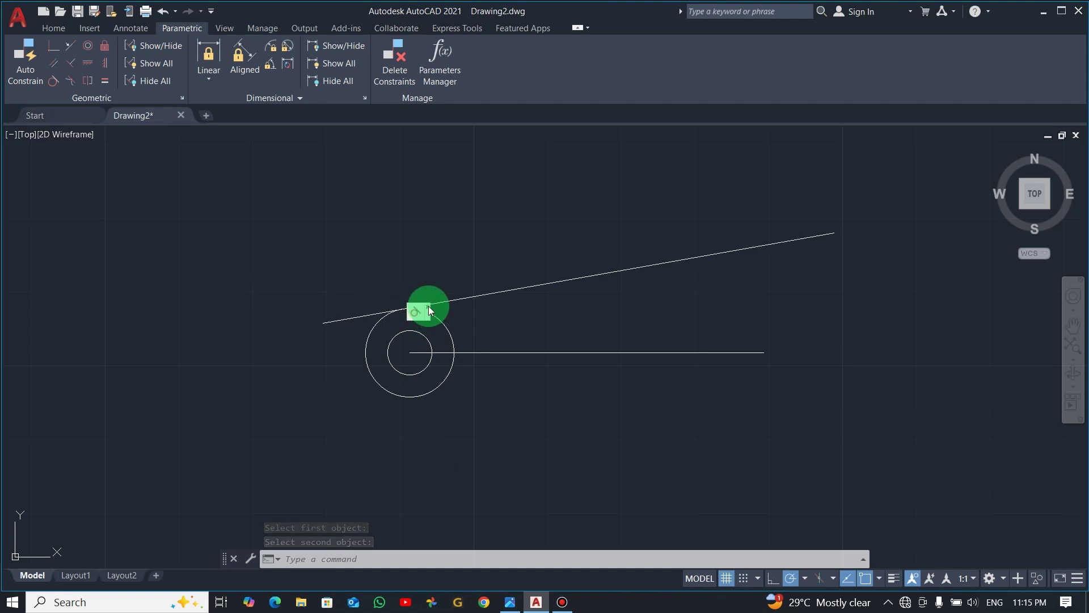
key(Escape)
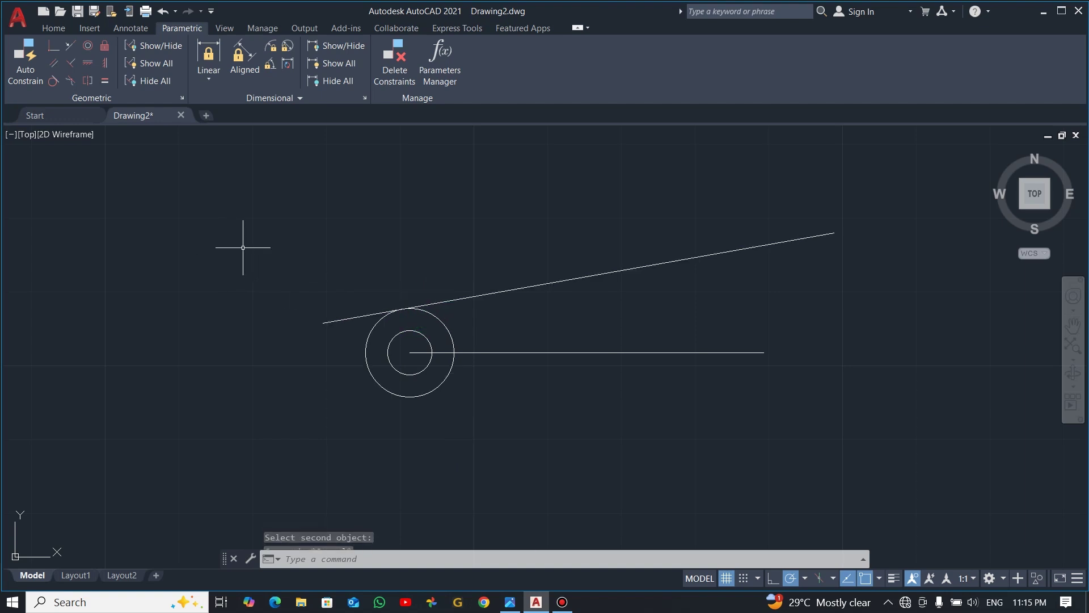
Step: Trim off the slanted line's overhang left of the outer circle
click(56, 32)
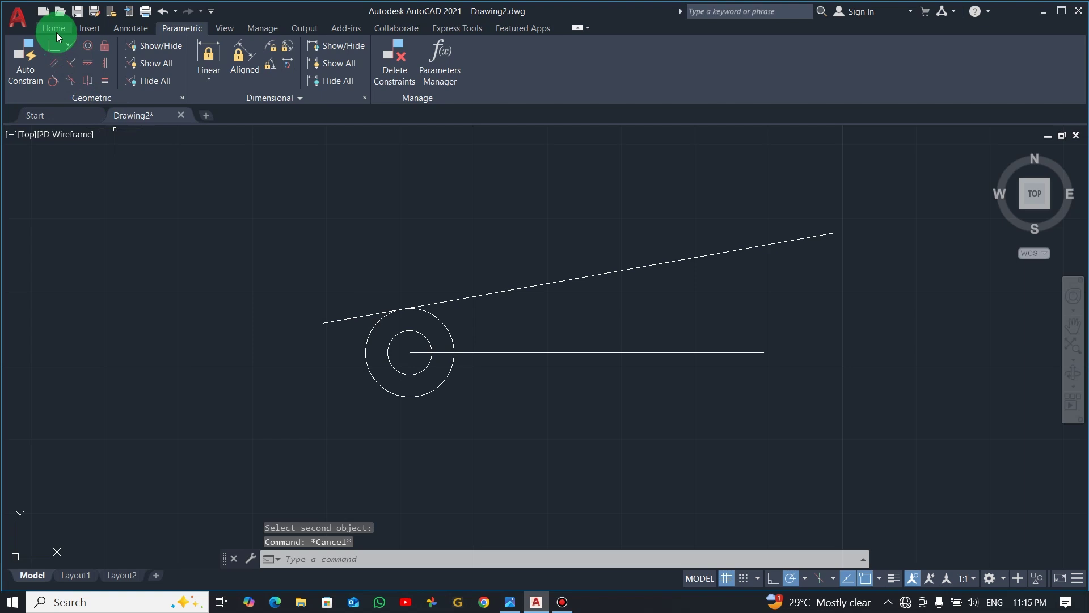
text(tr)
click(376, 329)
click(355, 317)
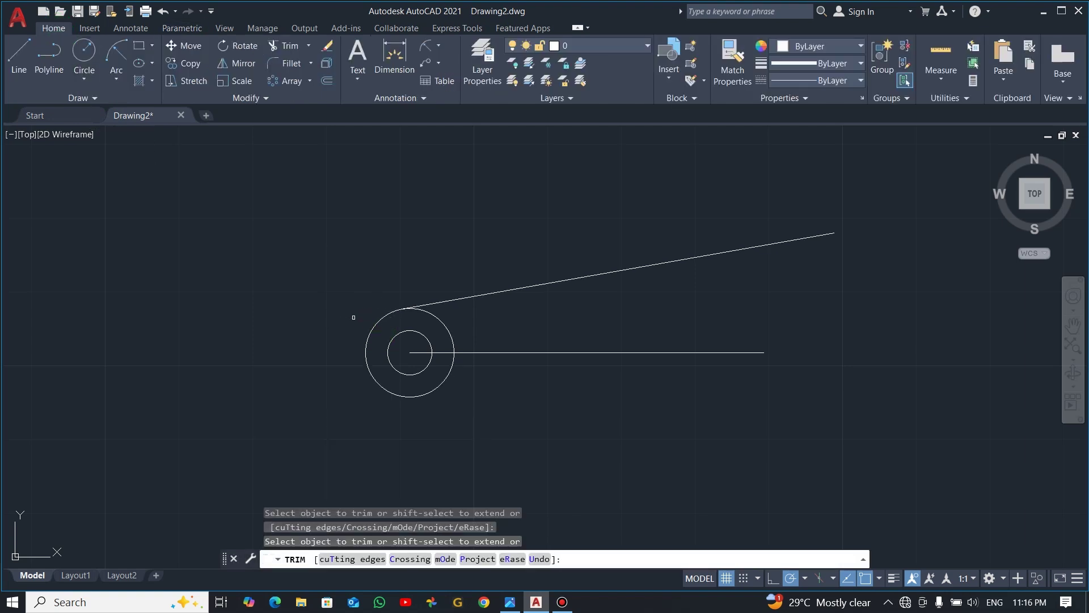
Step: Mirror the slanted tangent line across the horizontal centre line, keeping the original
key(Escape)
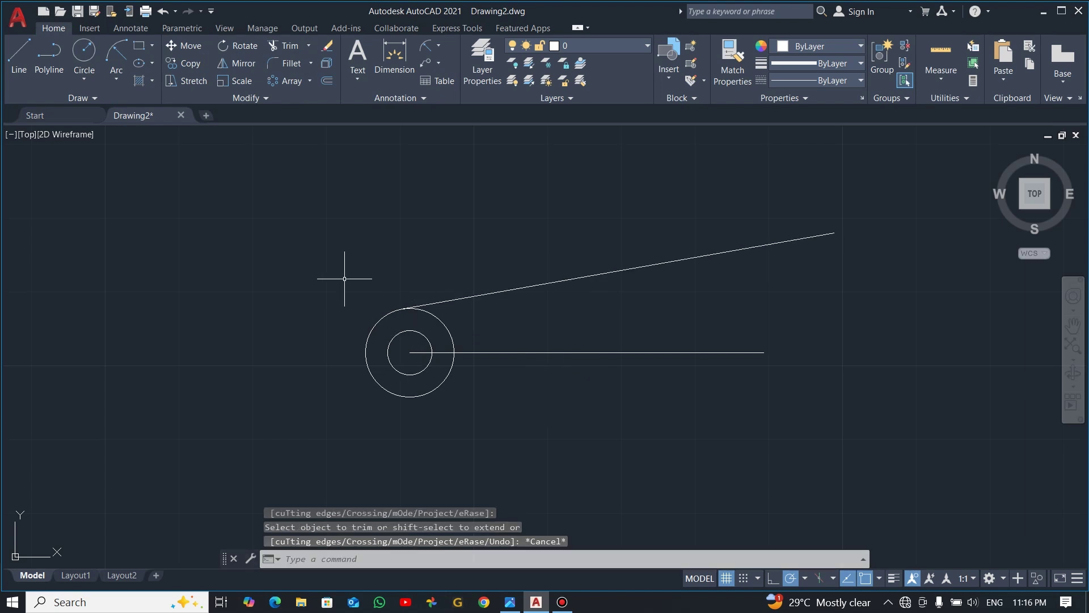
click(238, 64)
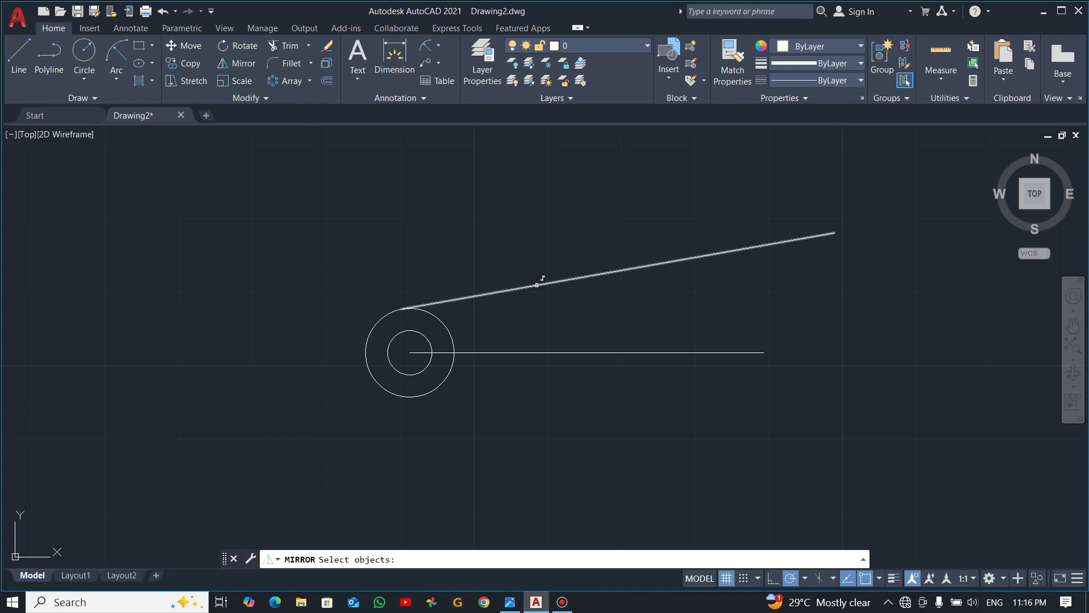
click(537, 285)
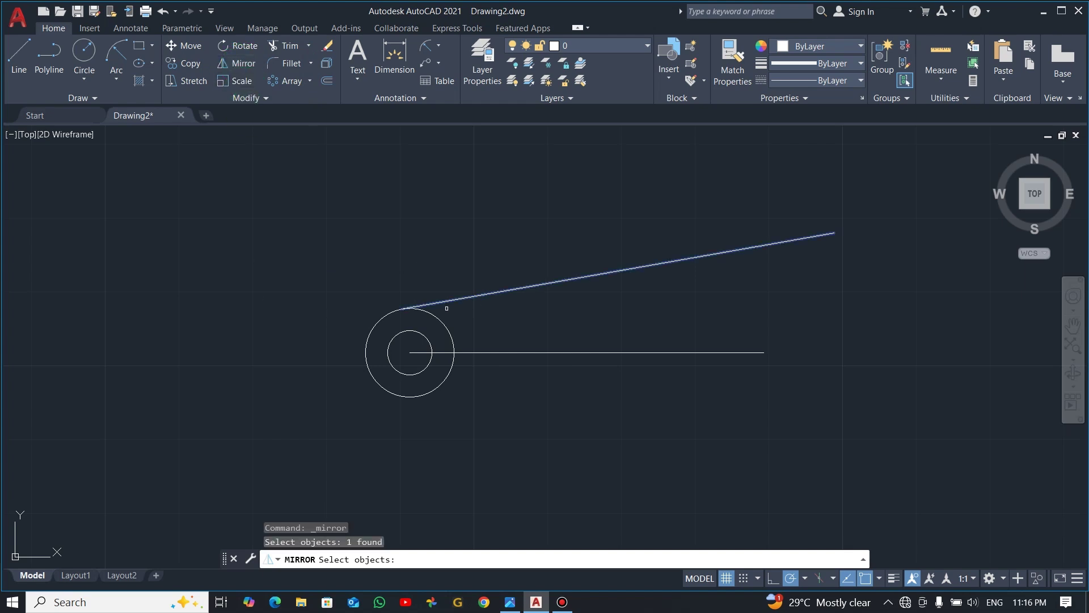
key(Return)
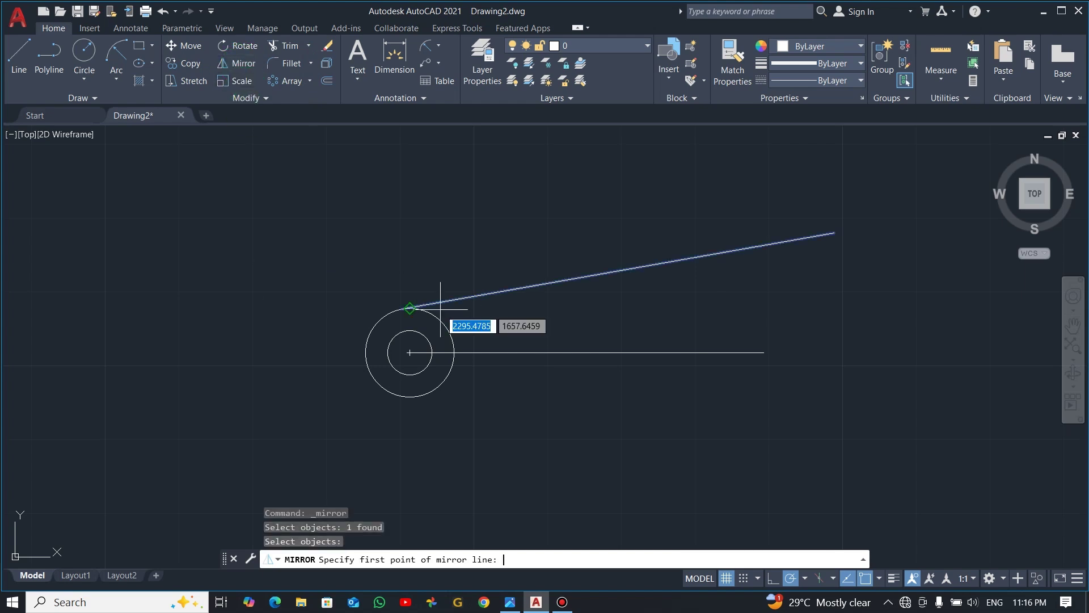
click(409, 352)
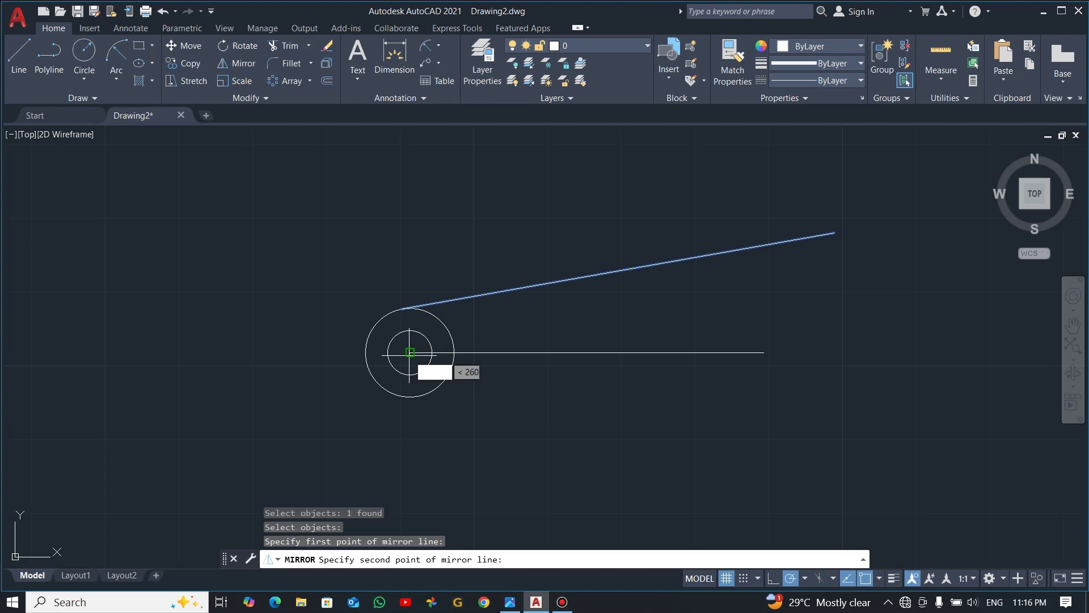
click(602, 352)
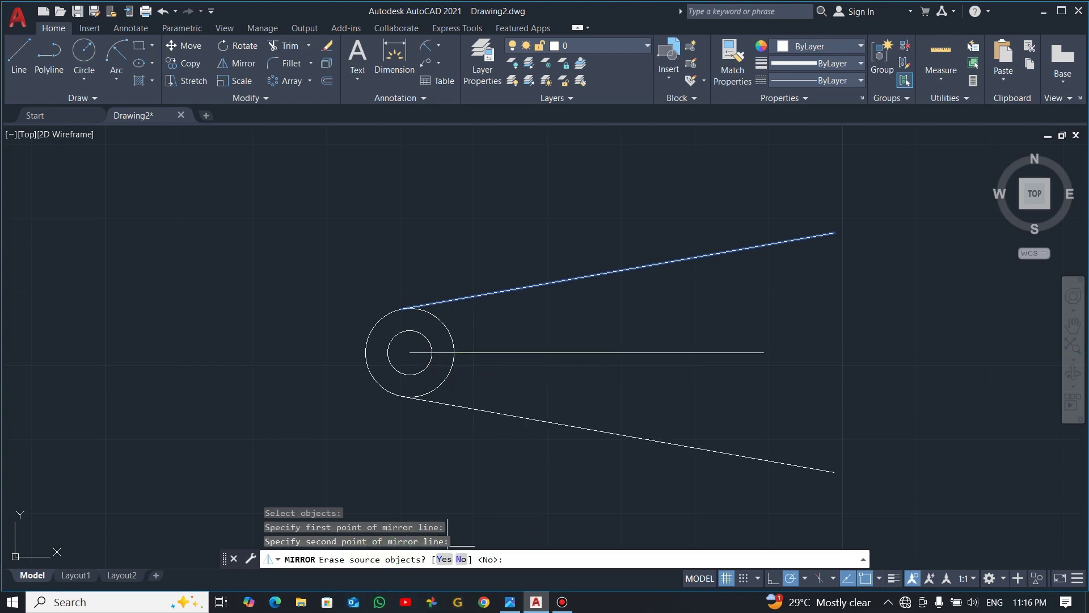
click(459, 559)
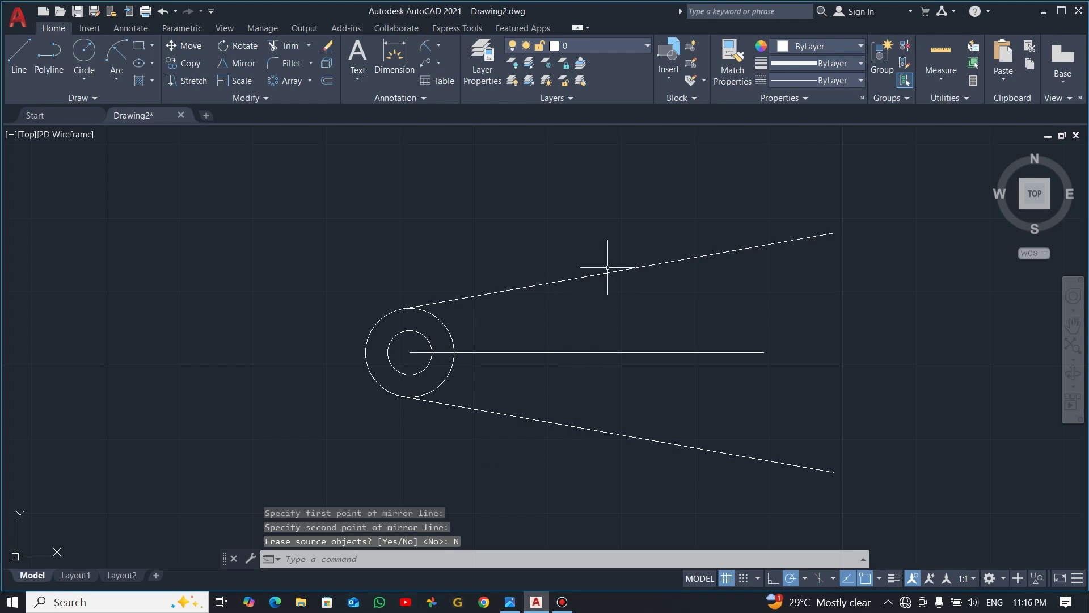
click(440, 45)
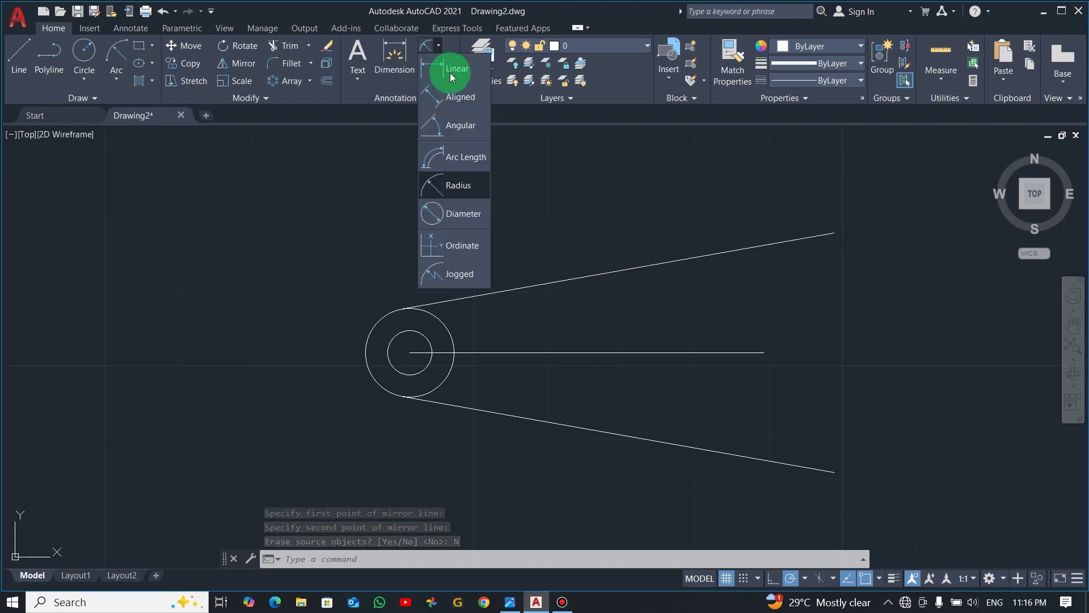
click(451, 124)
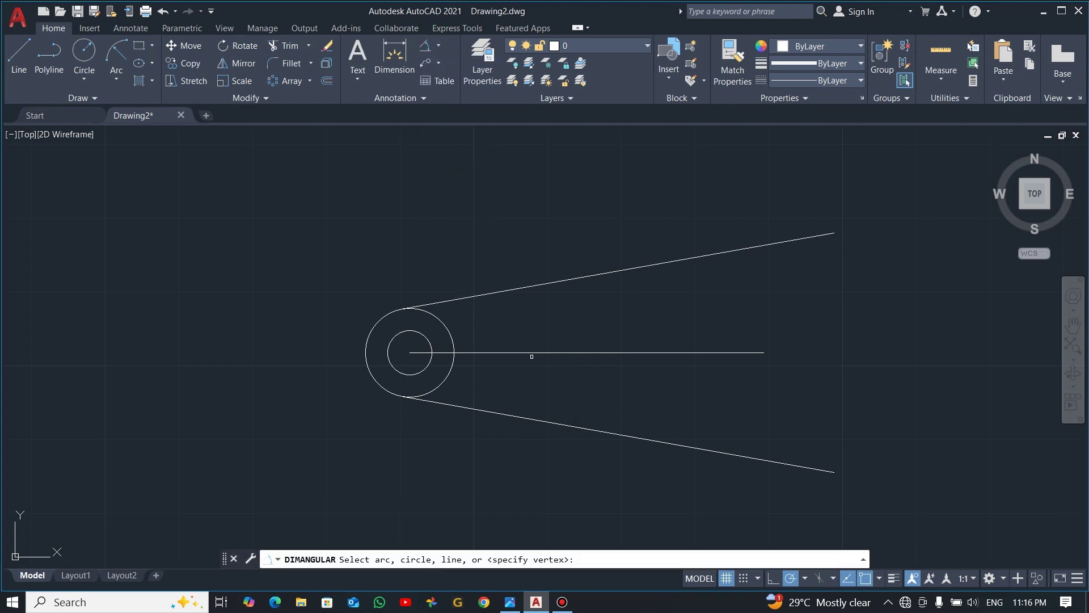
click(548, 285)
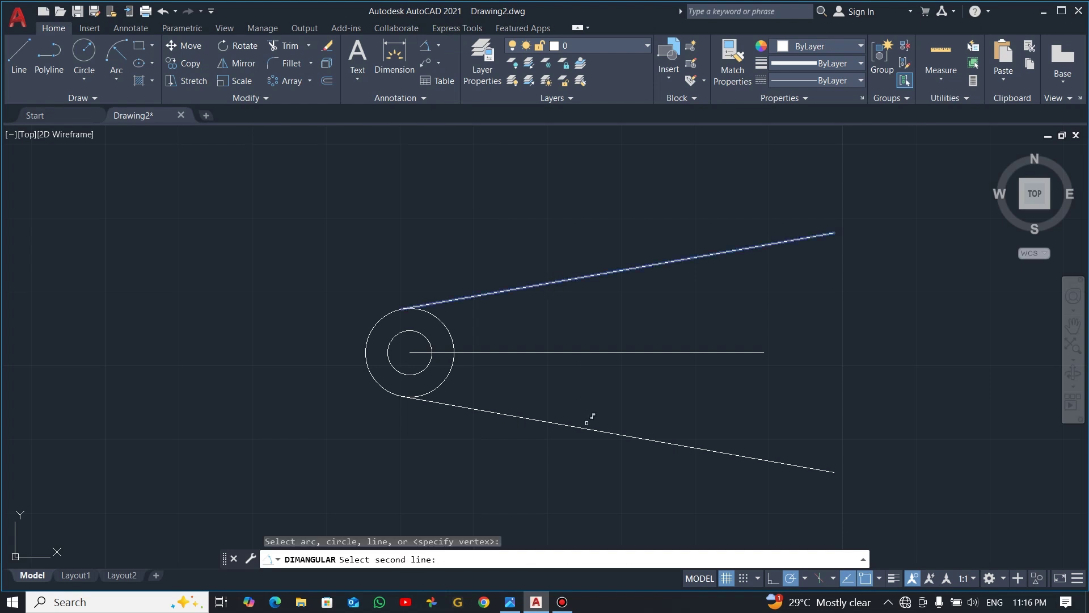
click(589, 431)
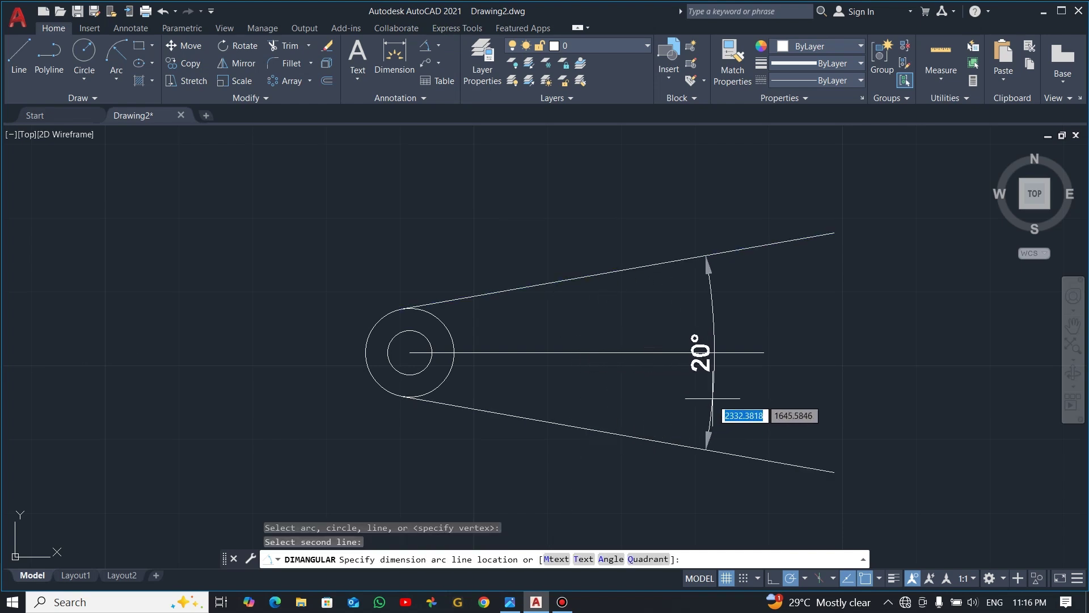
key(Escape)
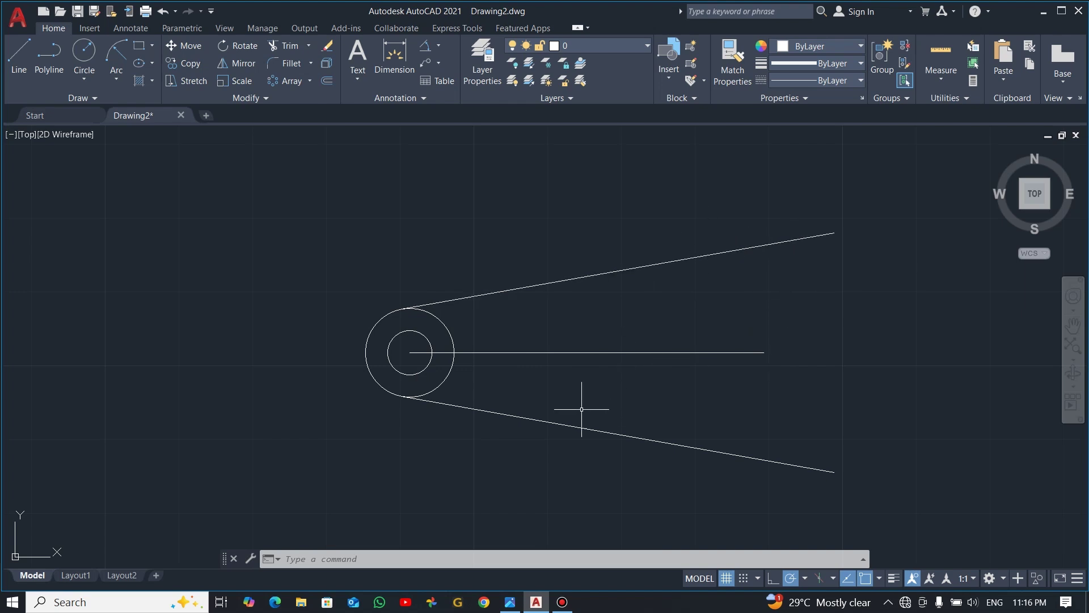
key(alt+Tab)
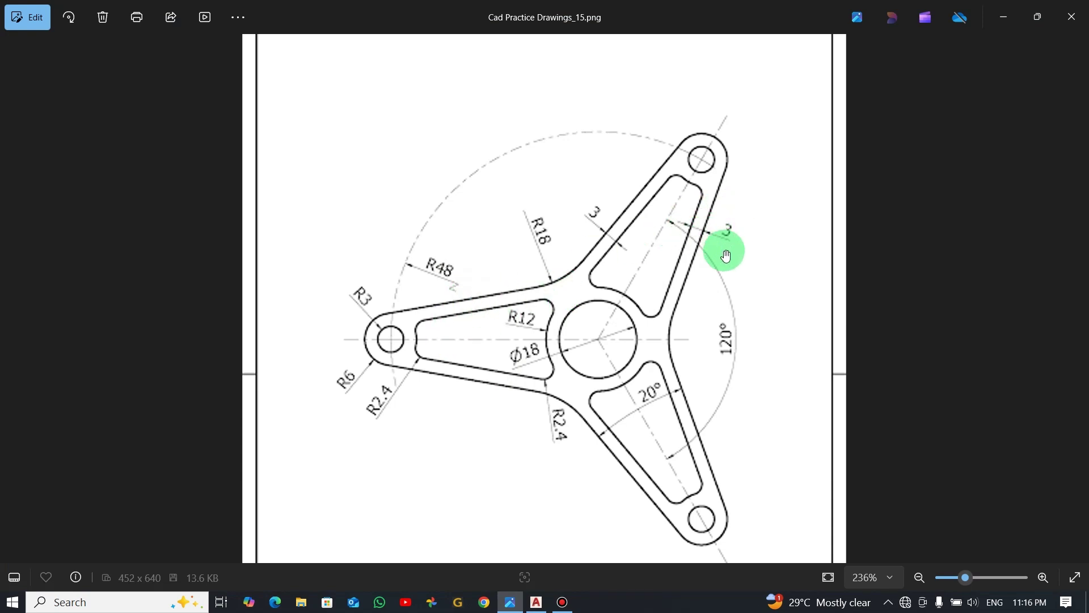
Step: Review the reference drawing, then return to AutoCAD
key(alt+Tab)
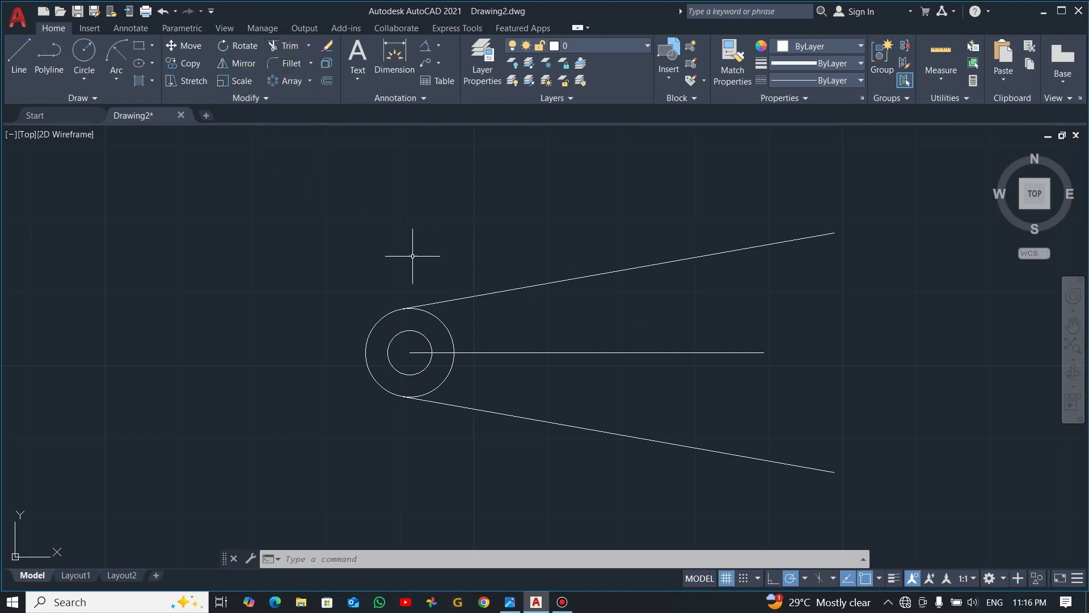
Step: Offset the upper and lower arm lines 3 units inward toward the centre line
click(328, 80)
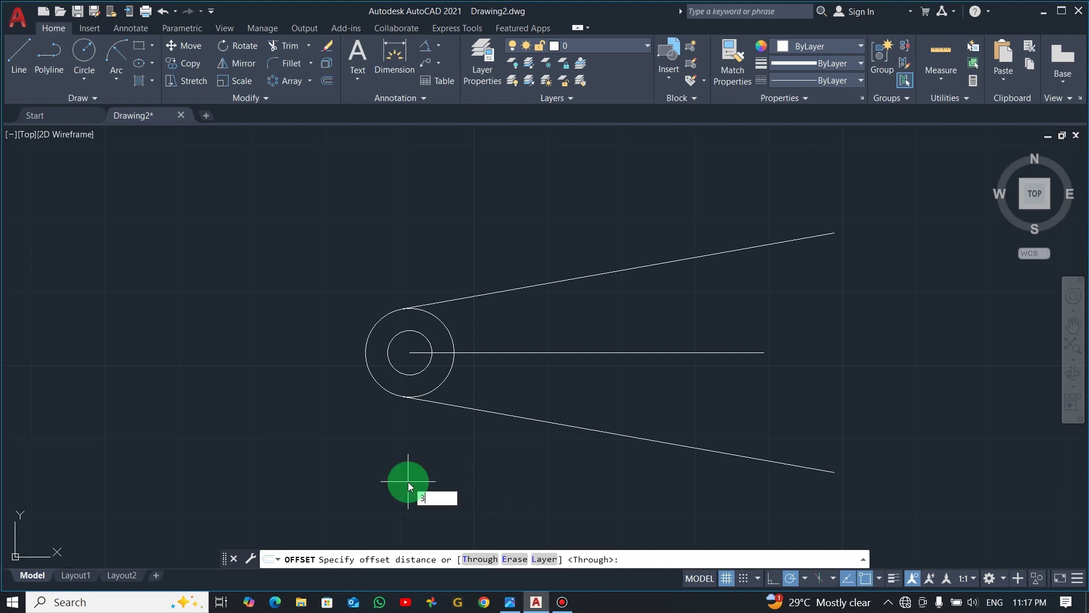
key(Return)
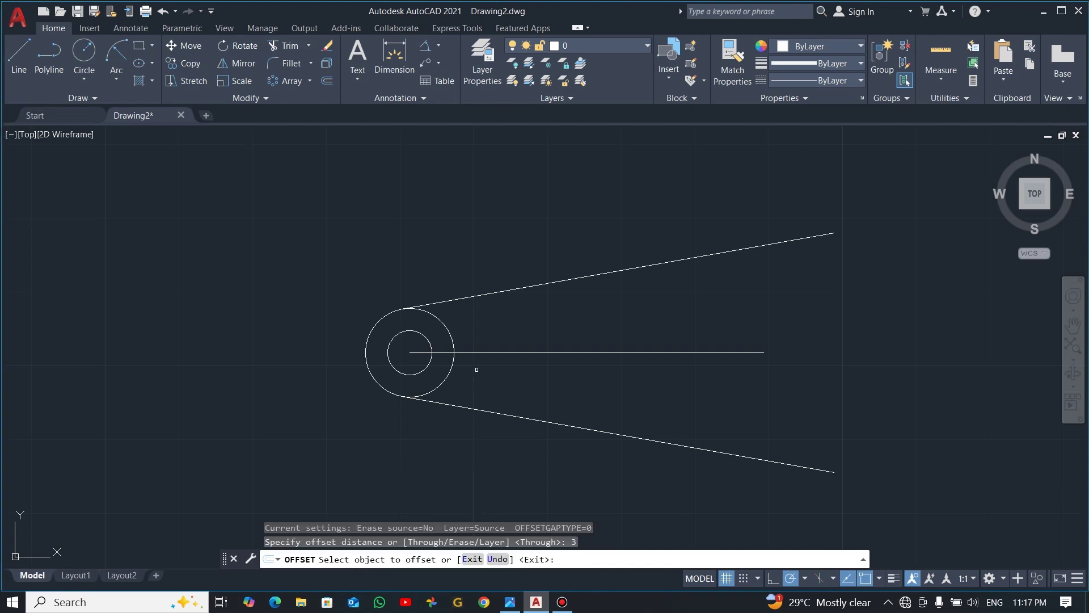
click(534, 286)
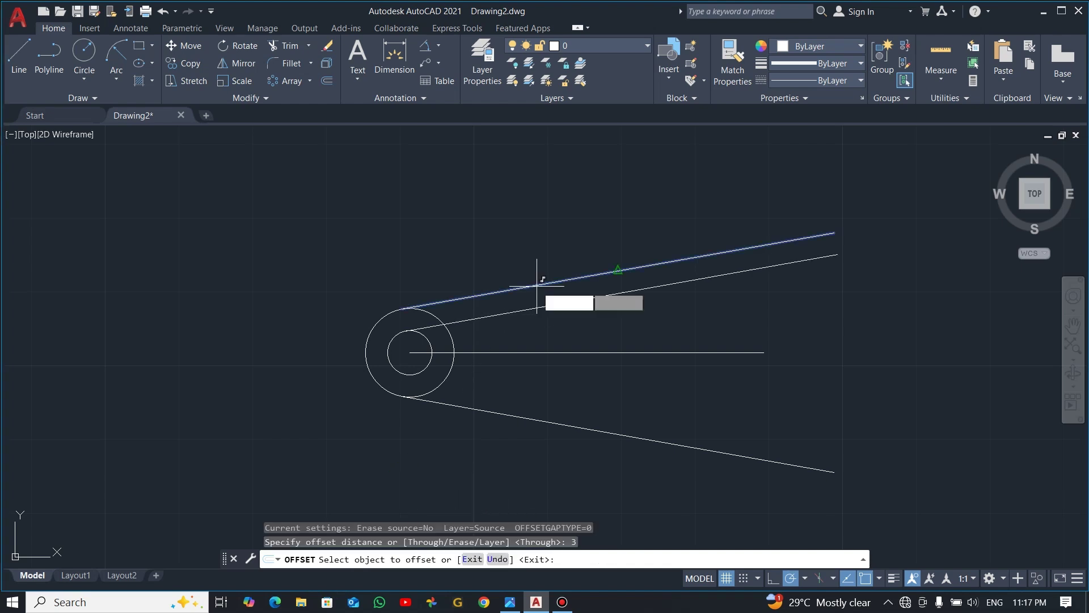
click(563, 340)
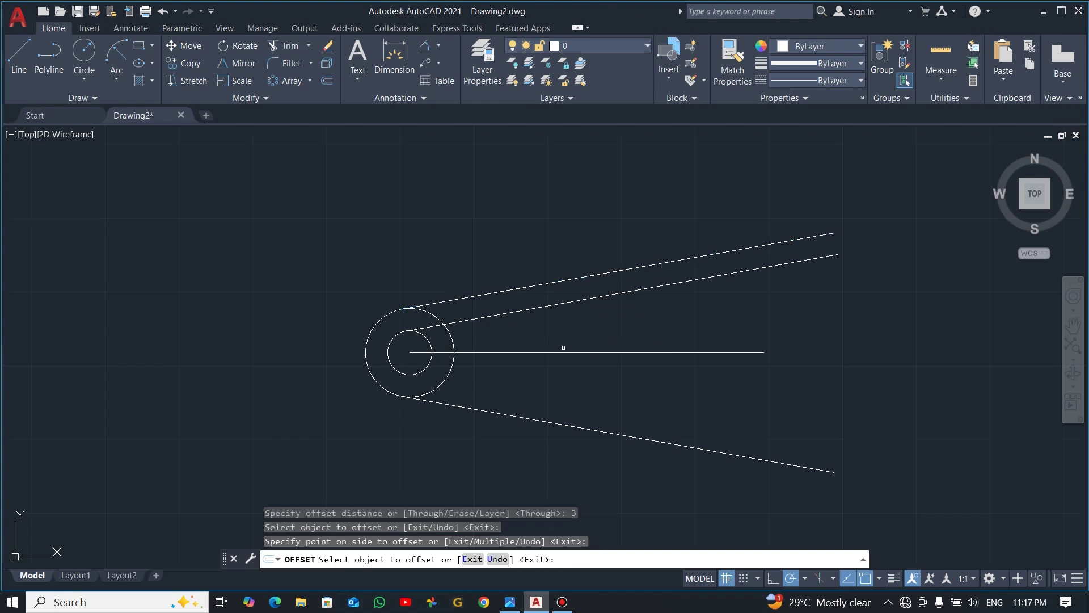
click(578, 431)
click(590, 383)
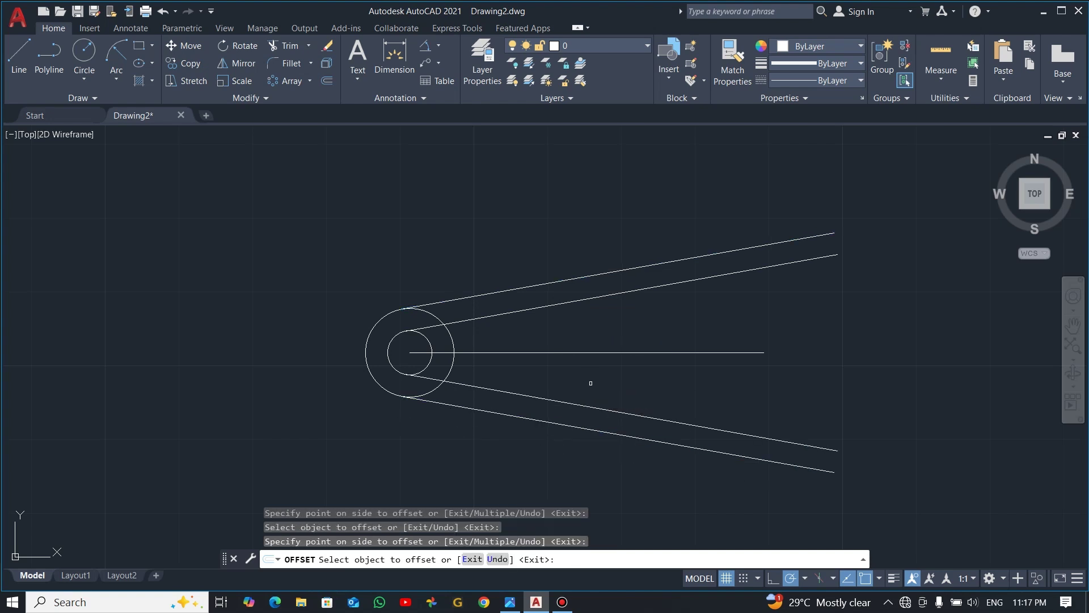
key(Escape)
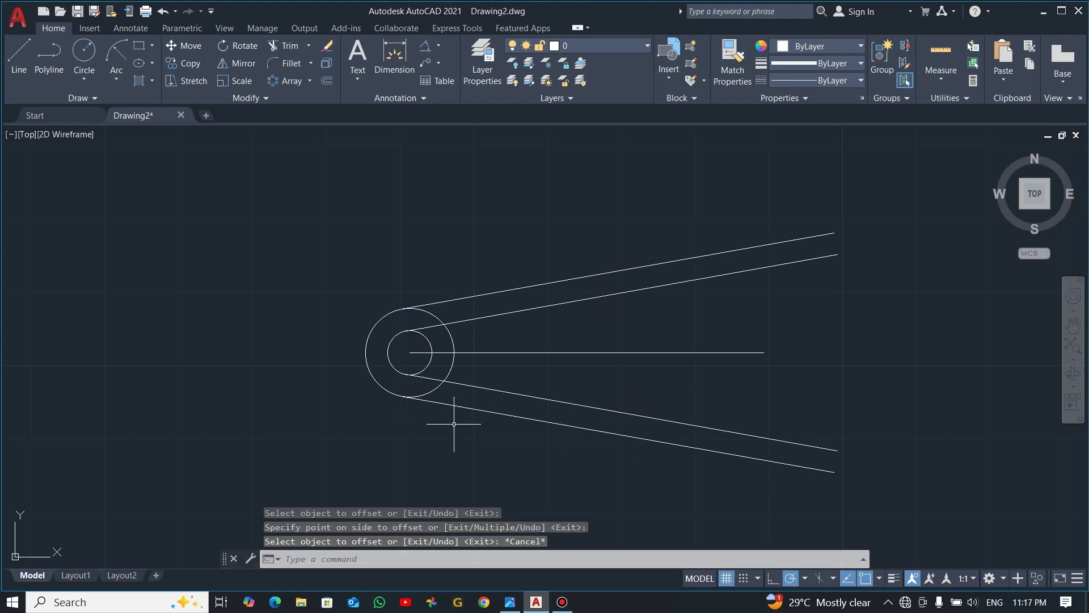
Step: Trim the inner offset lines and the arc between them back to the outer hub circle
key(alt+Tab)
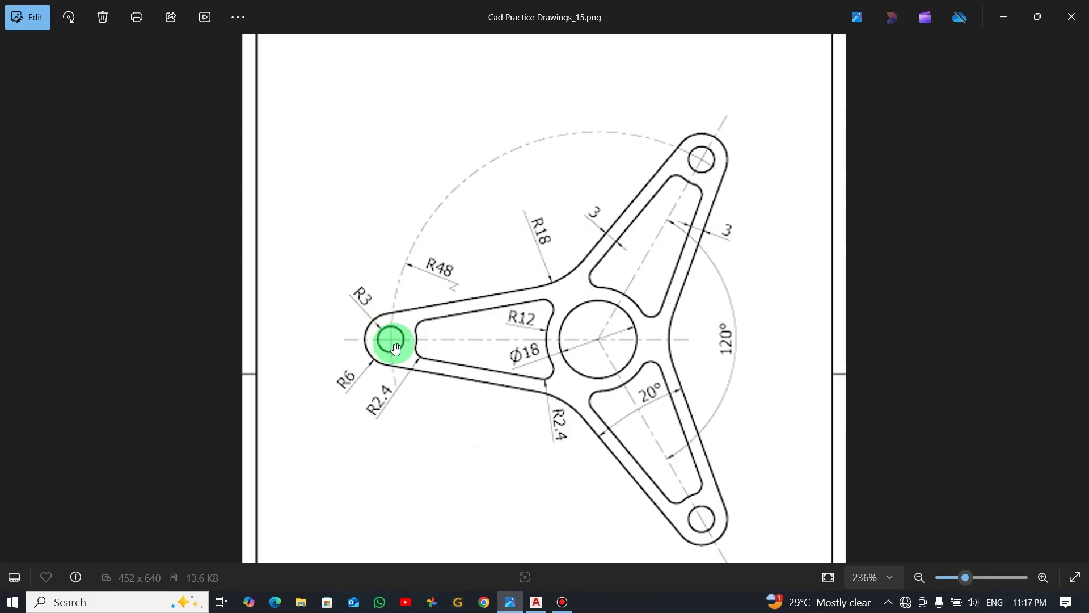
key(alt+Tab)
text(tr)
key(Return)
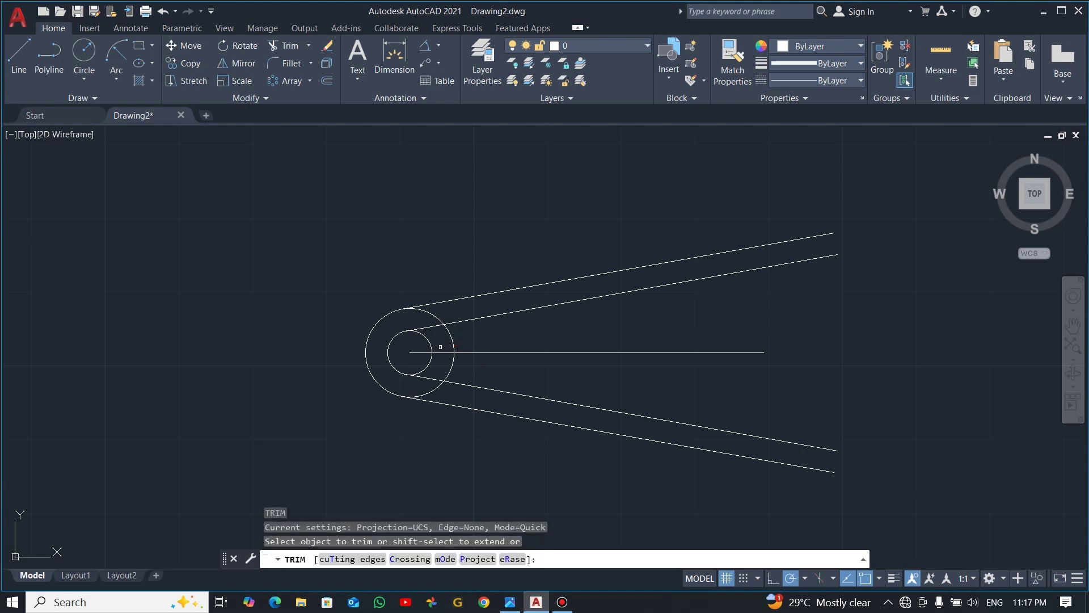
click(440, 317)
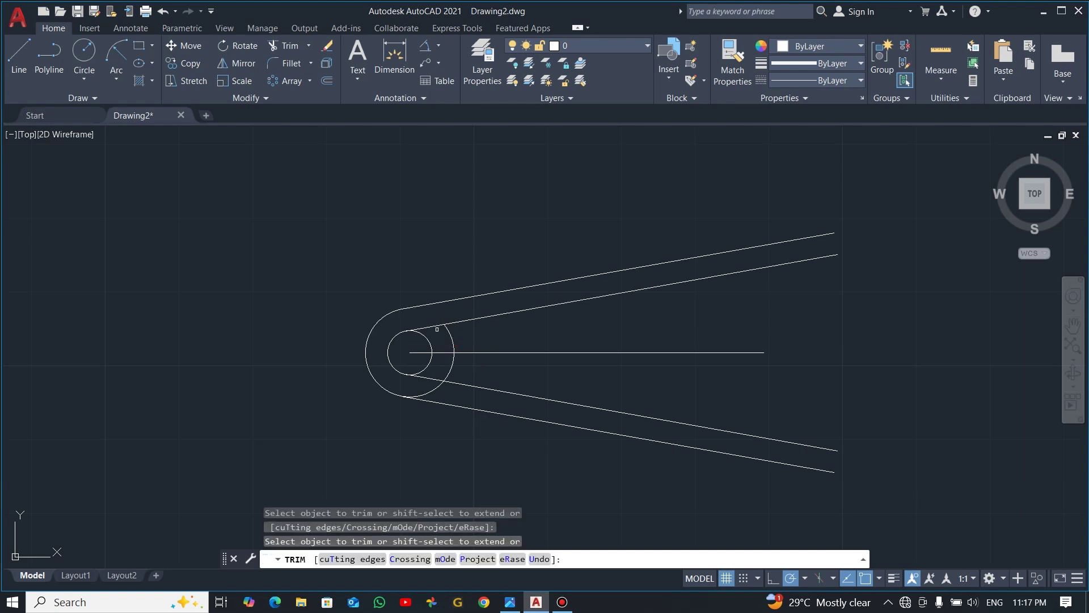
click(436, 326)
key(Escape)
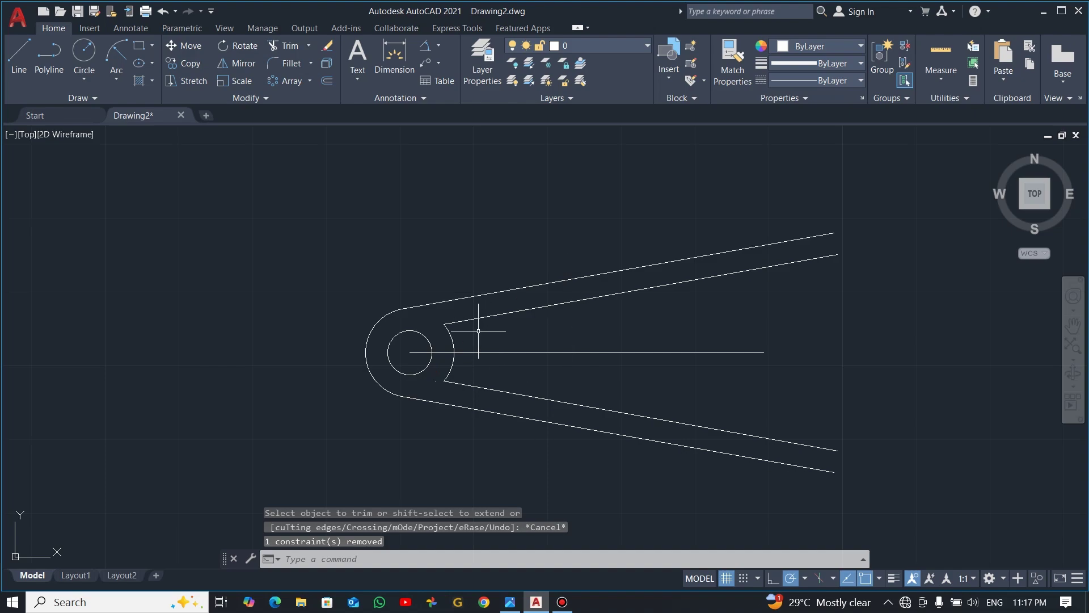
key(alt+Tab)
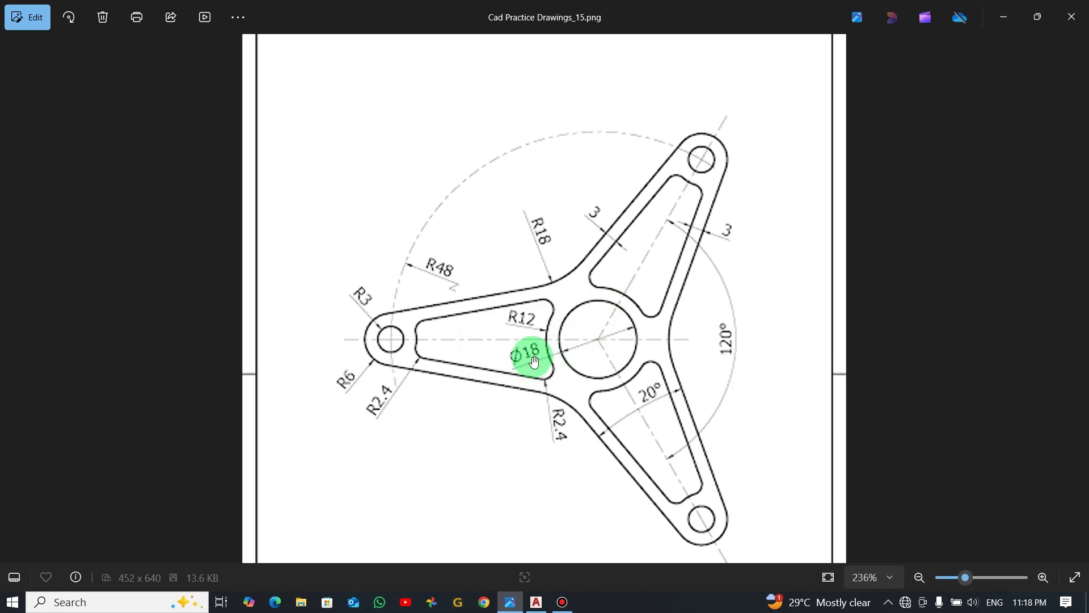
Step: Draw an 18-diameter circle centred on the right end of the 48-unit line
key(alt+Tab)
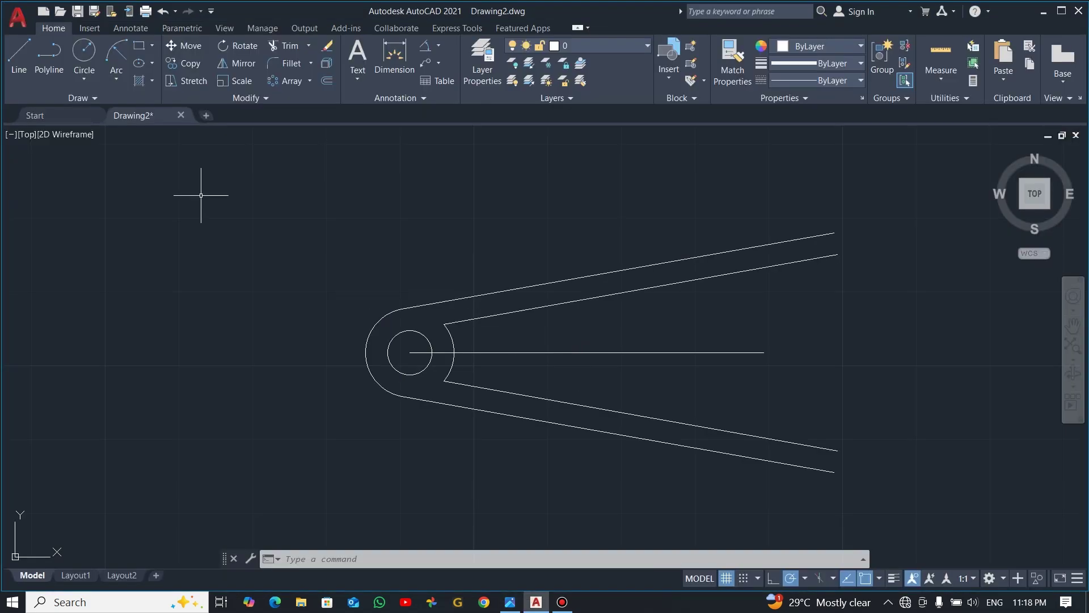
click(85, 80)
click(118, 130)
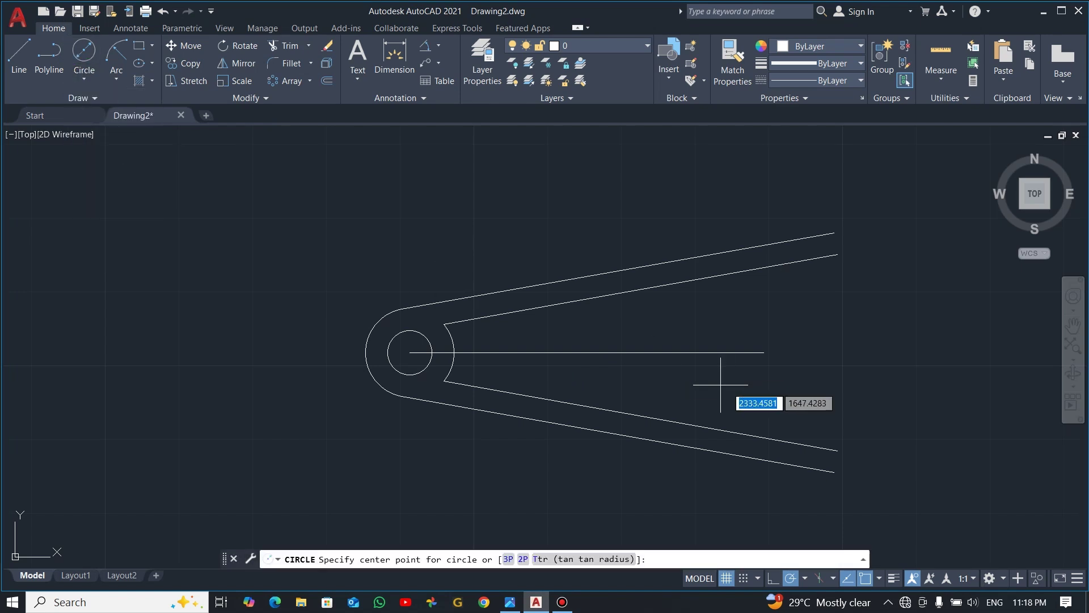
click(764, 353)
text(1)
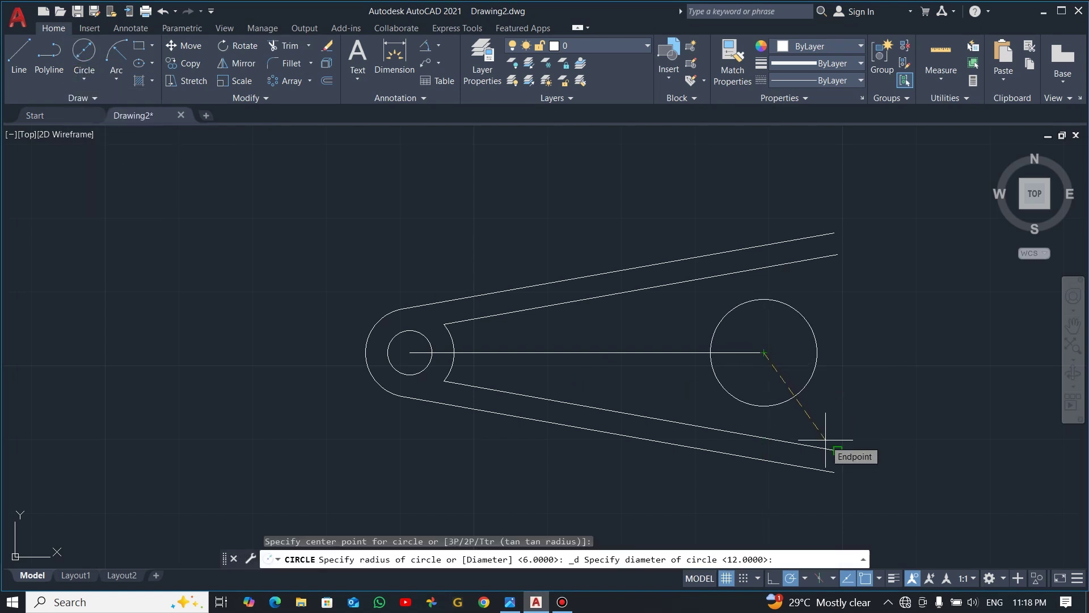
text(8)
key(Return)
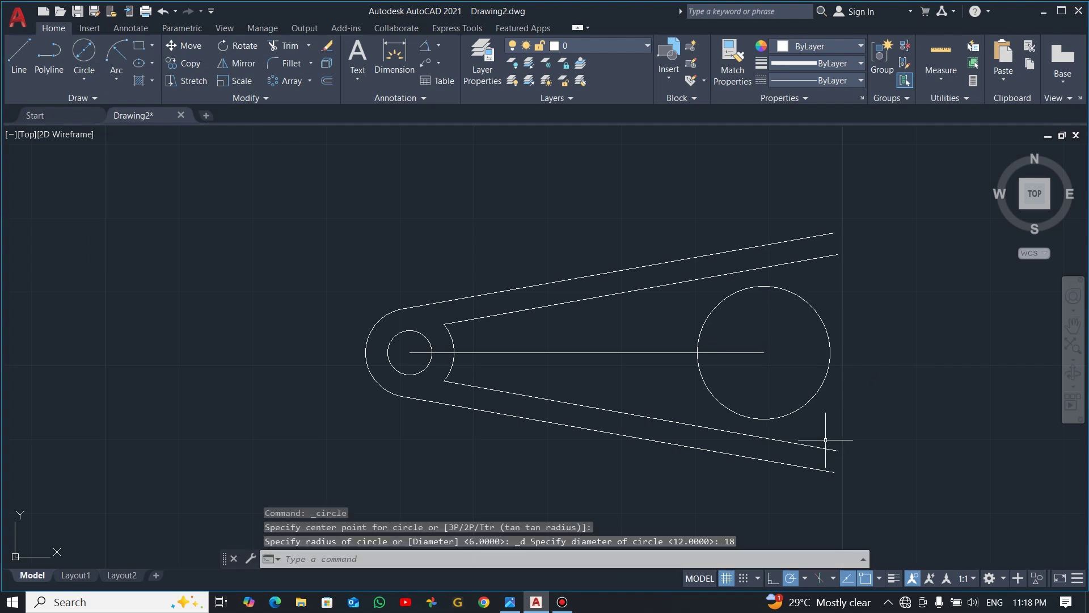
key(alt+Tab)
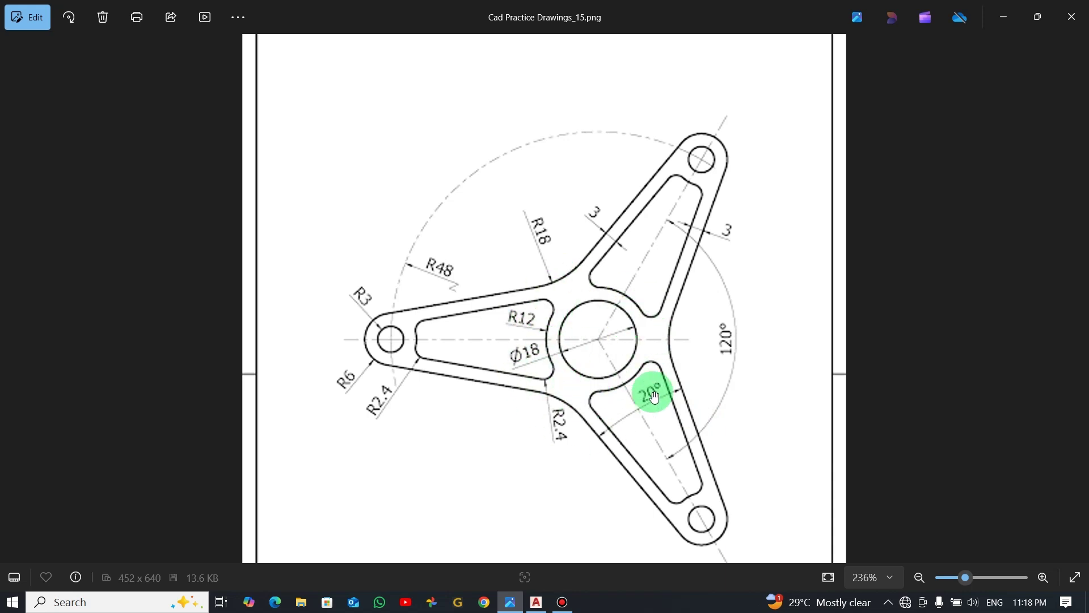
Step: Back in AutoCAD, draw a radius-12 circle concentric with the Ø18 hub circle
key(alt+Tab)
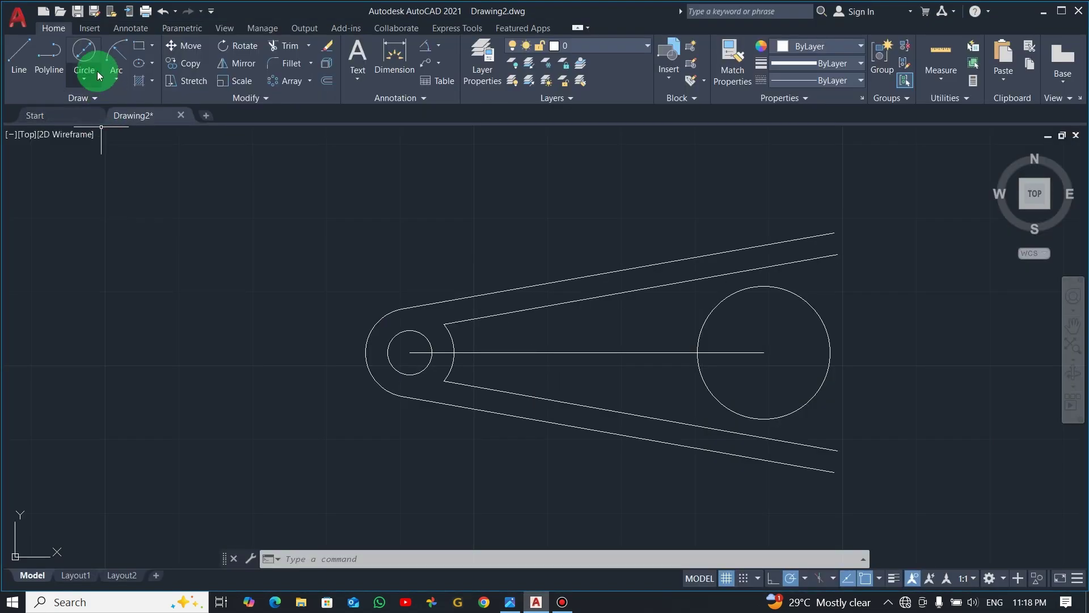
click(85, 79)
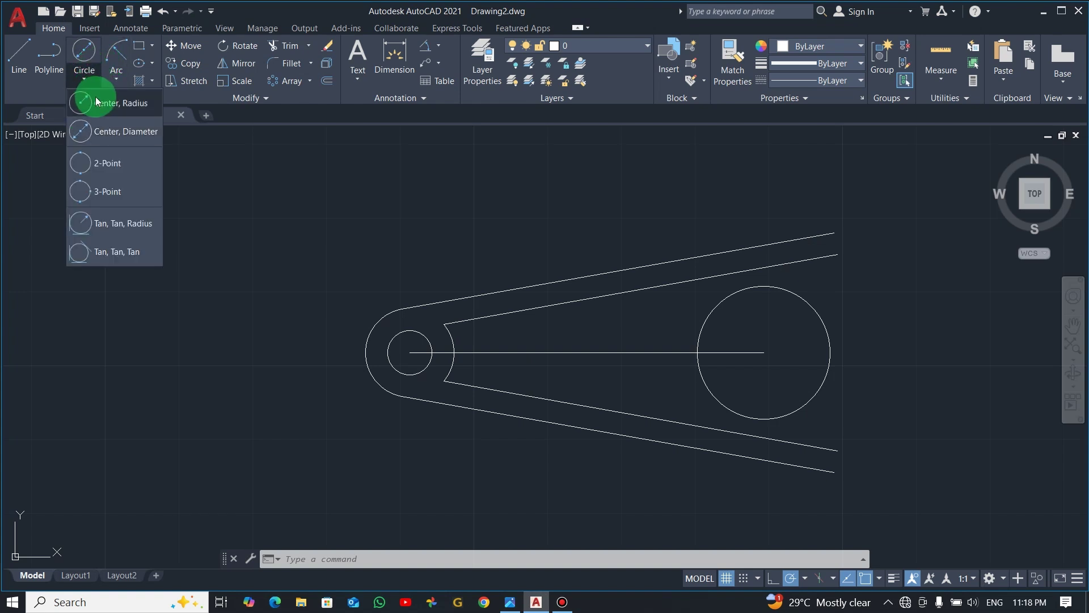
click(92, 102)
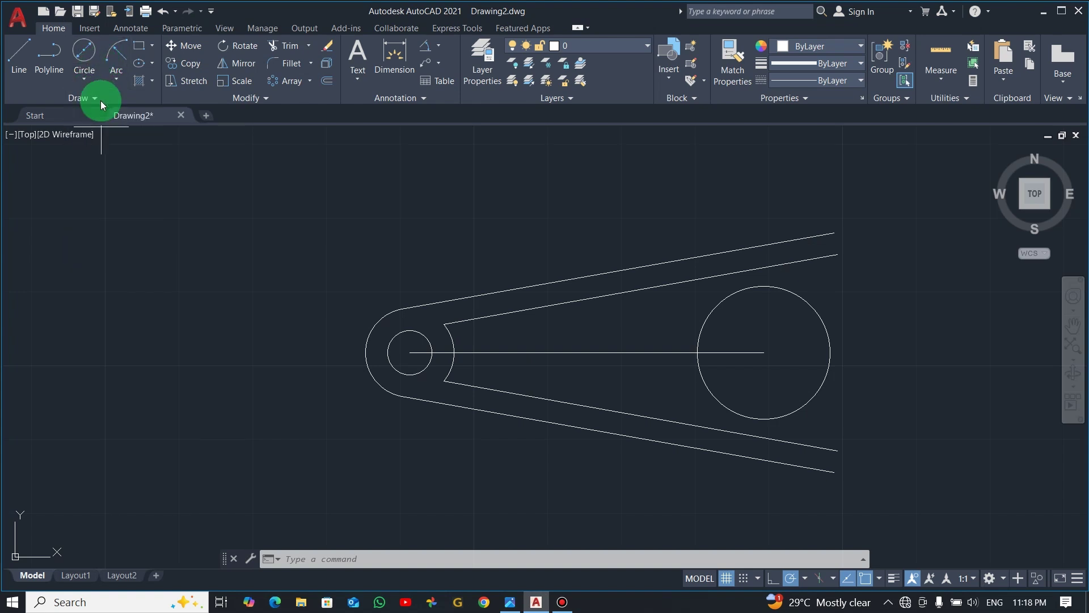
click(764, 353)
text(1)
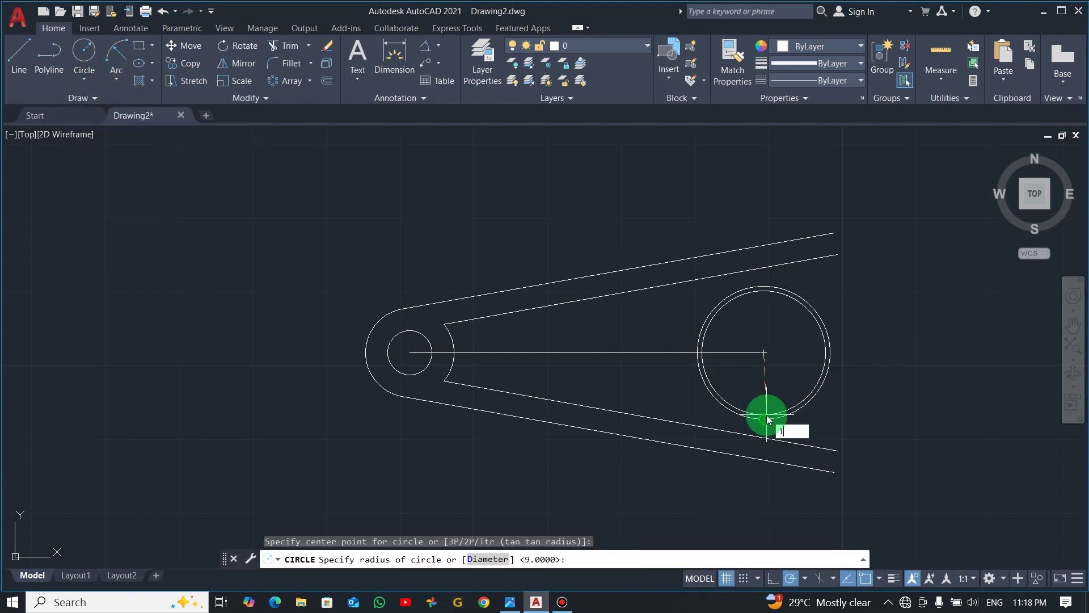
text(2)
key(Return)
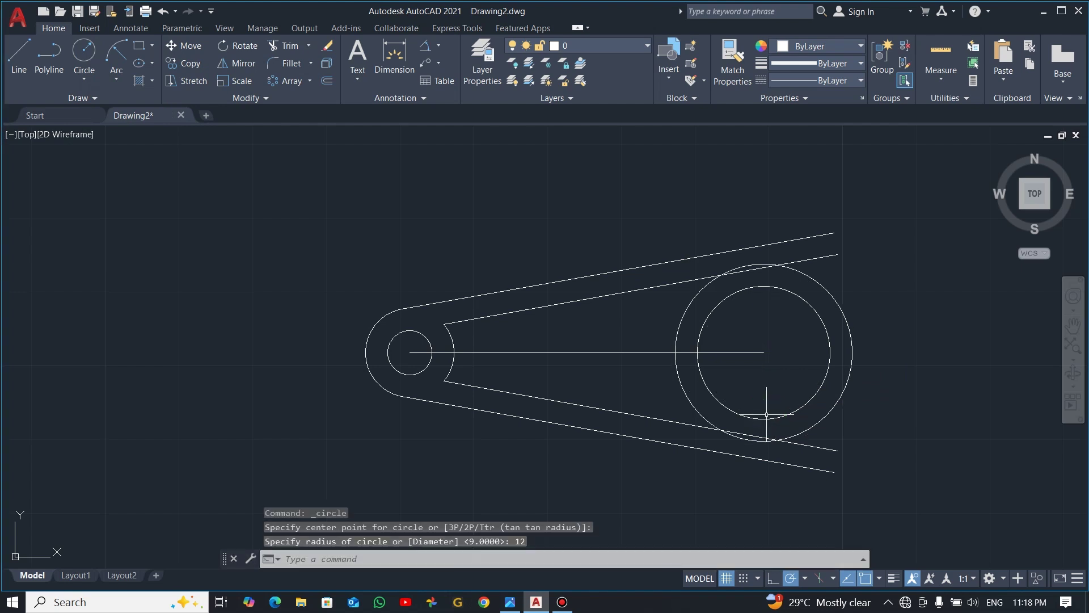
Step: Cancel the active command and start Trim with TR
key(Escape)
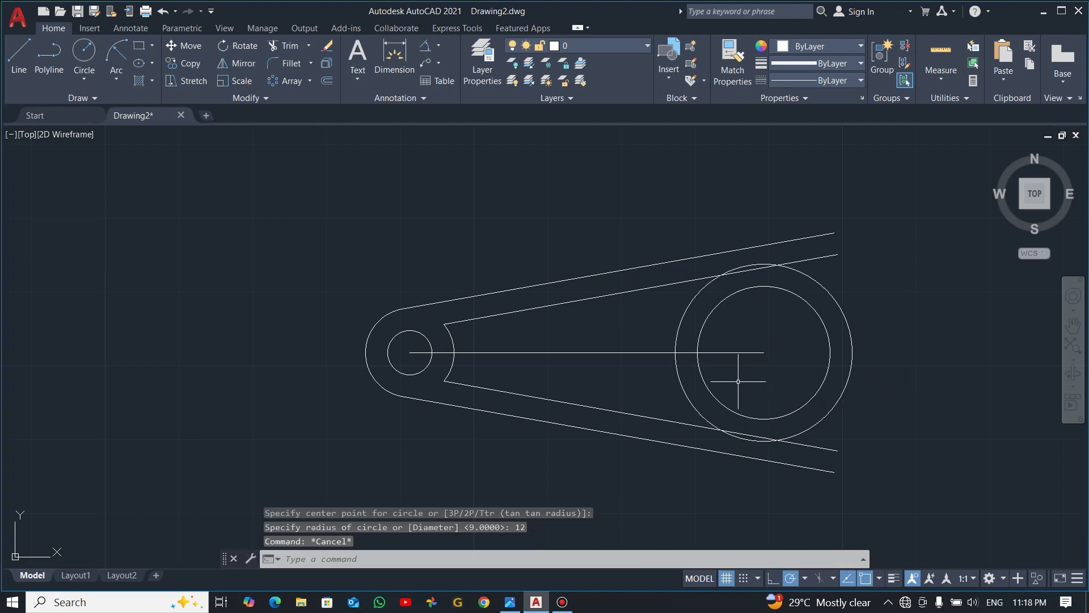
text(tr)
key(Return)
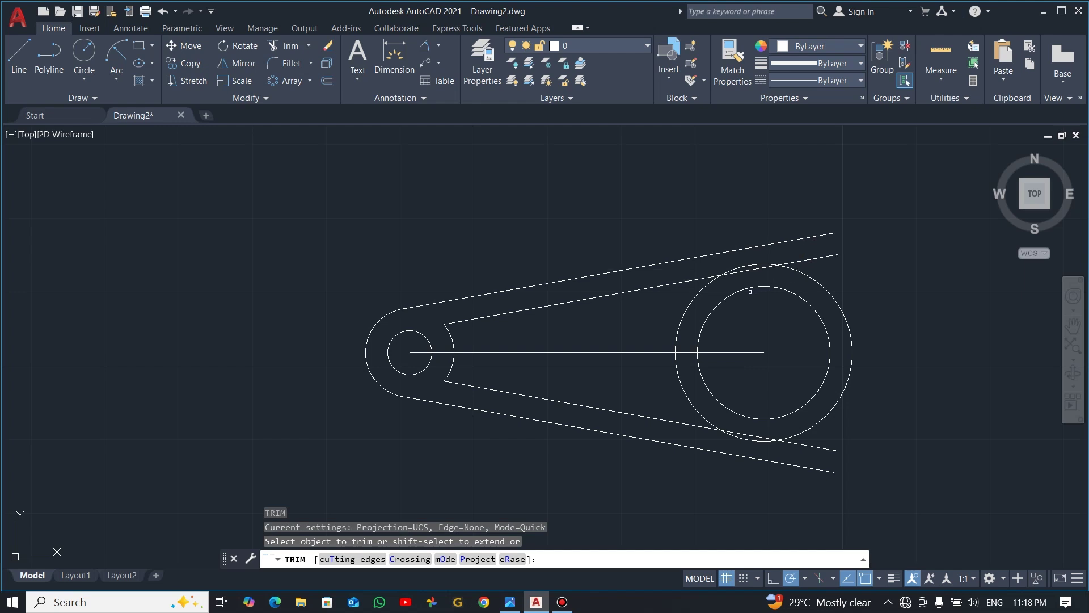
Step: Trim the inner arm lines and R12 circle to a left arc, then view the reference image
click(817, 259)
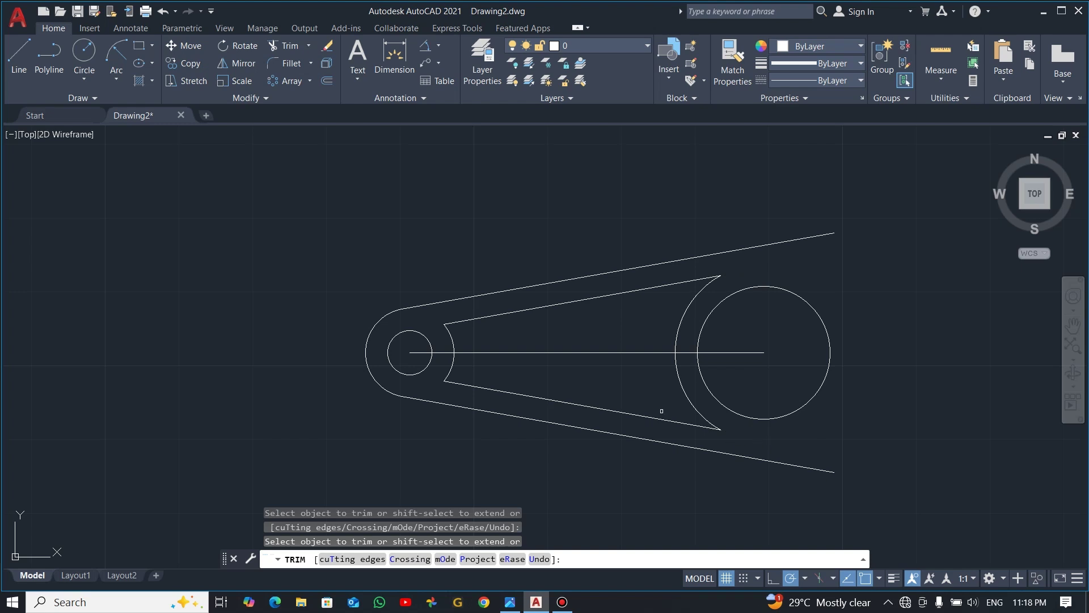
key(Escape)
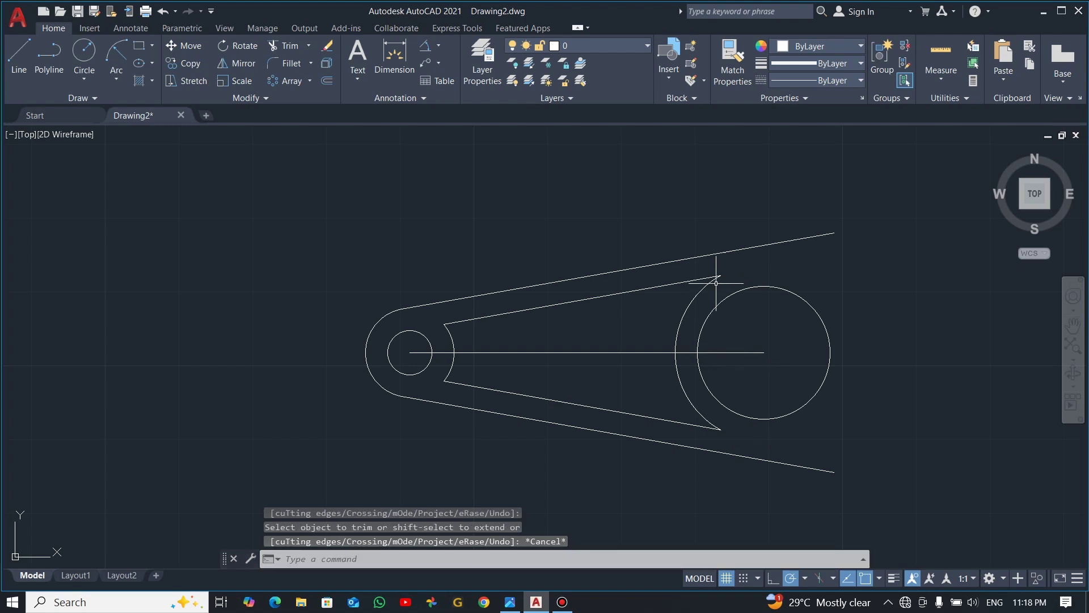
key(alt+Tab)
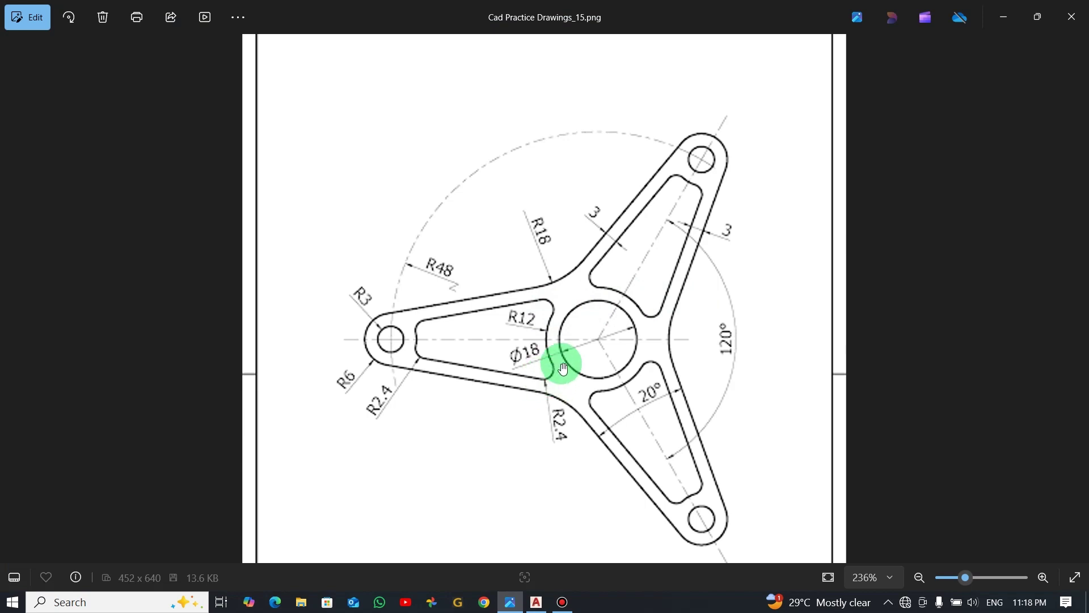
Step: Set the fillet radius to 2.4 and round the slot's two corners at the right arc
key(alt+Tab)
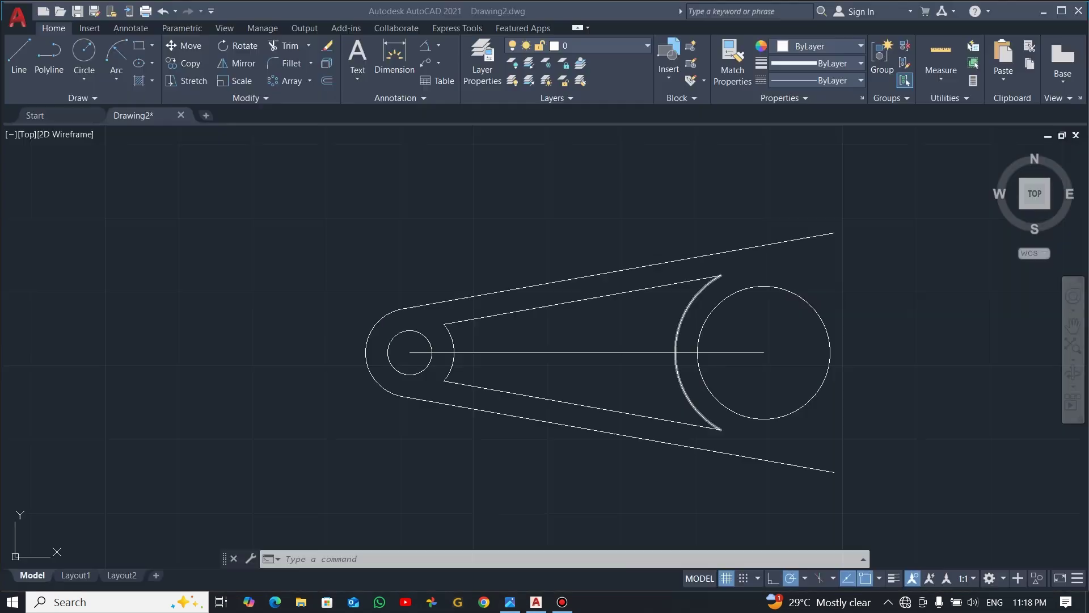
click(280, 64)
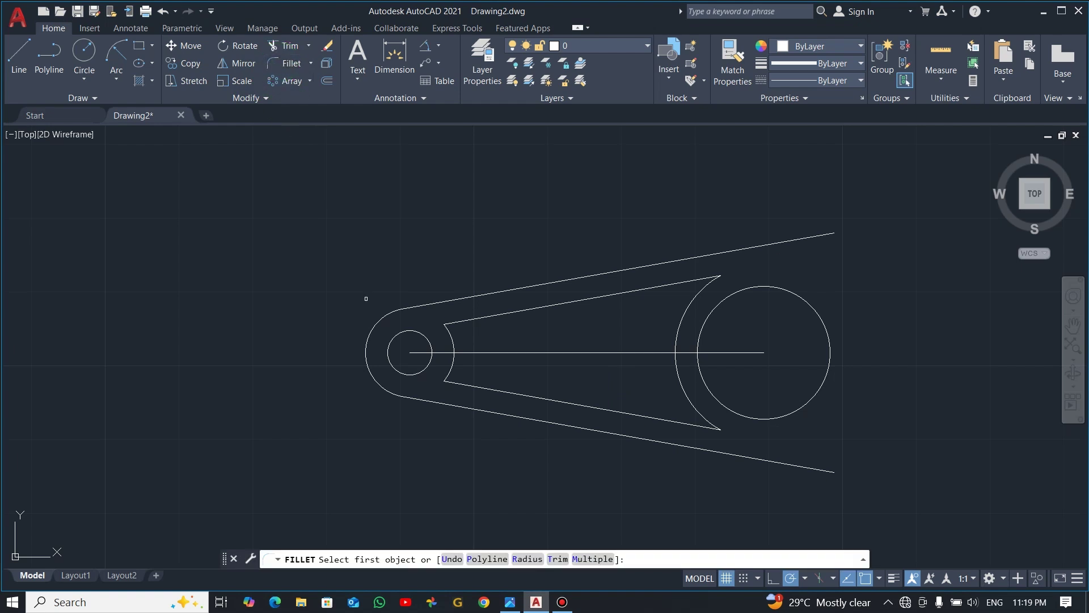
click(536, 558)
text(2)
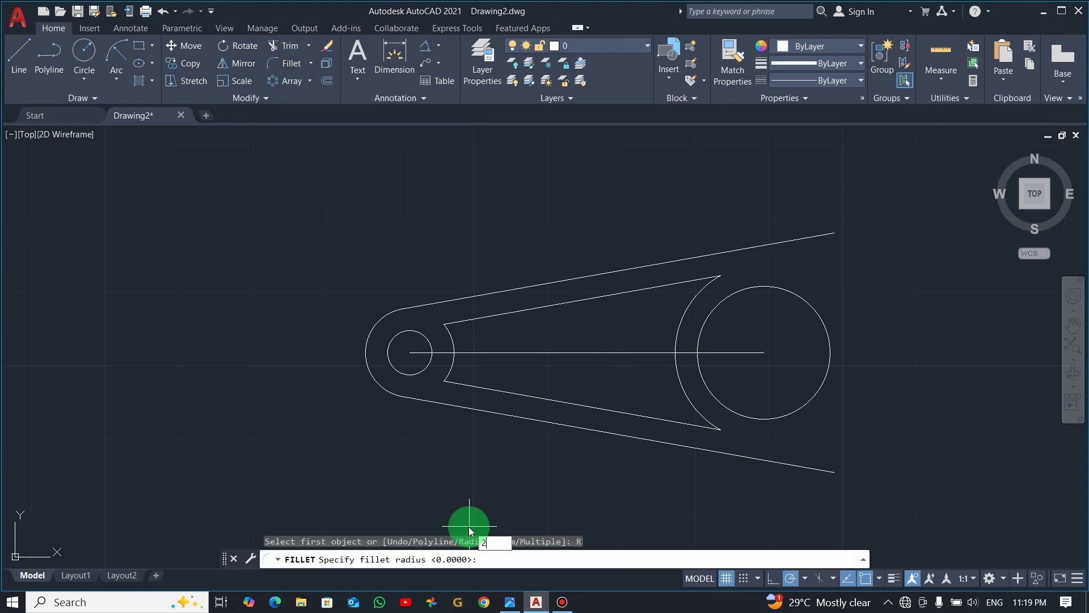
text(.4)
key(Return)
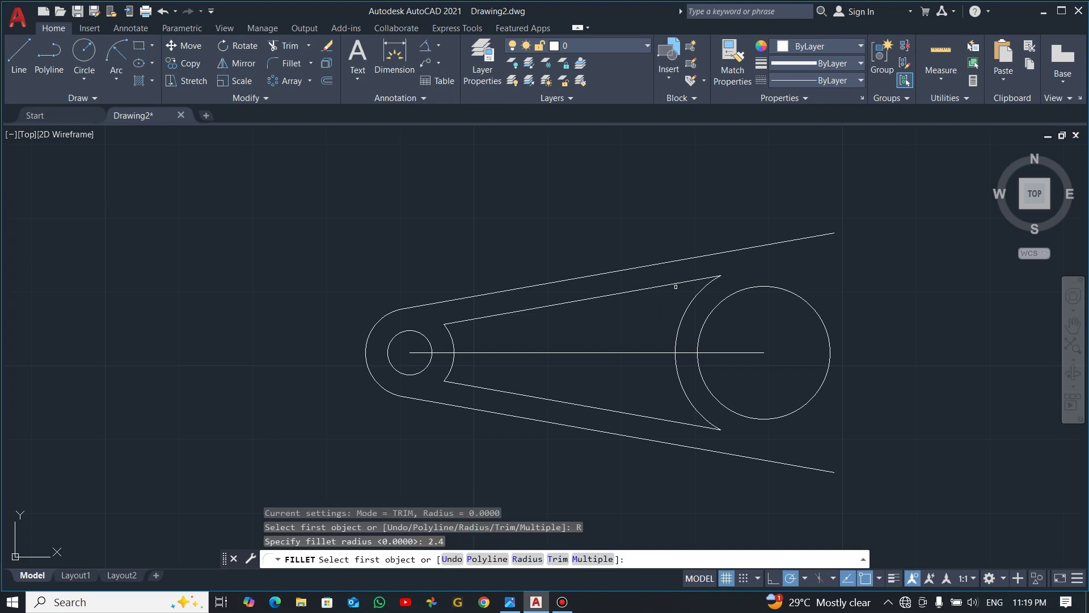
click(677, 284)
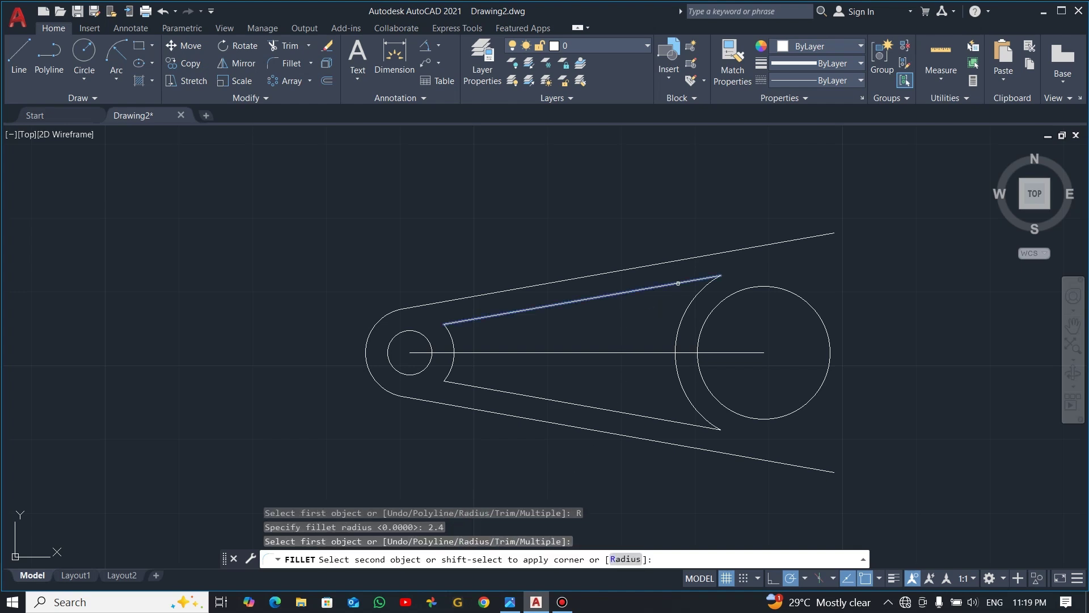
click(680, 316)
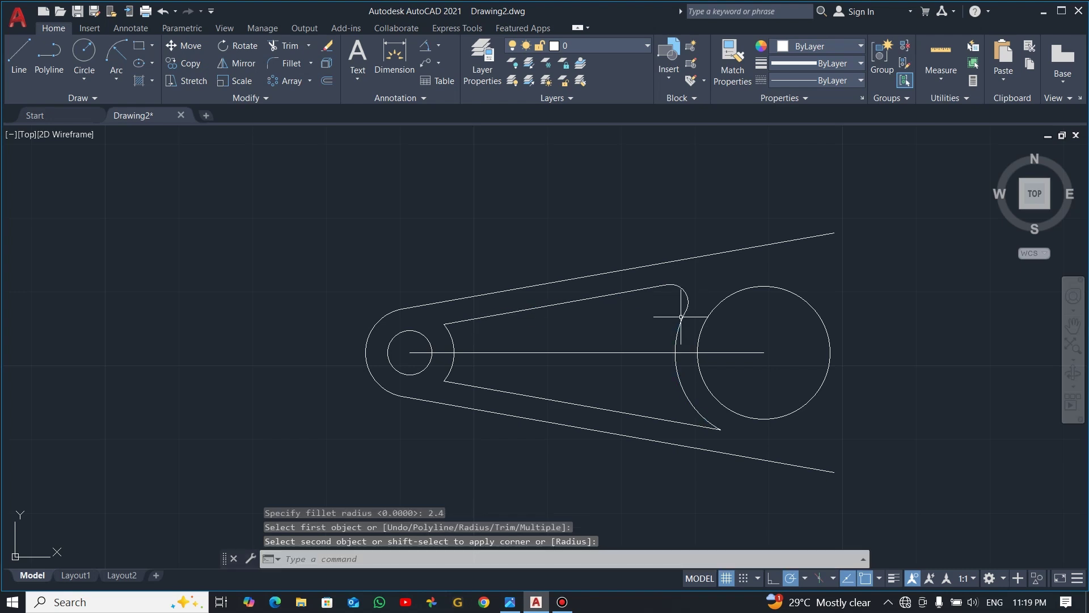
key(Return)
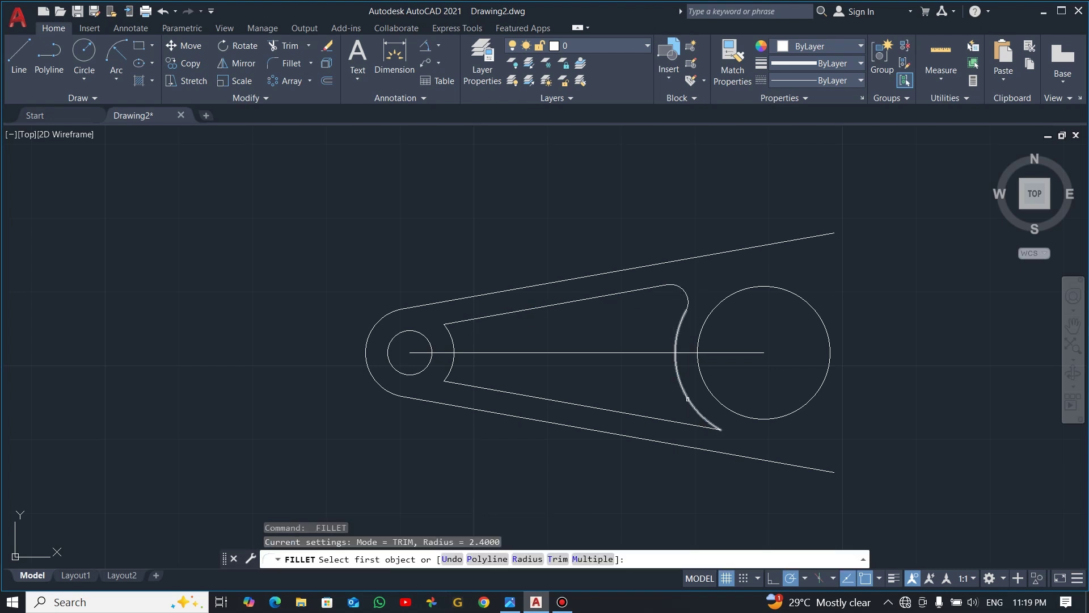
click(688, 399)
click(652, 419)
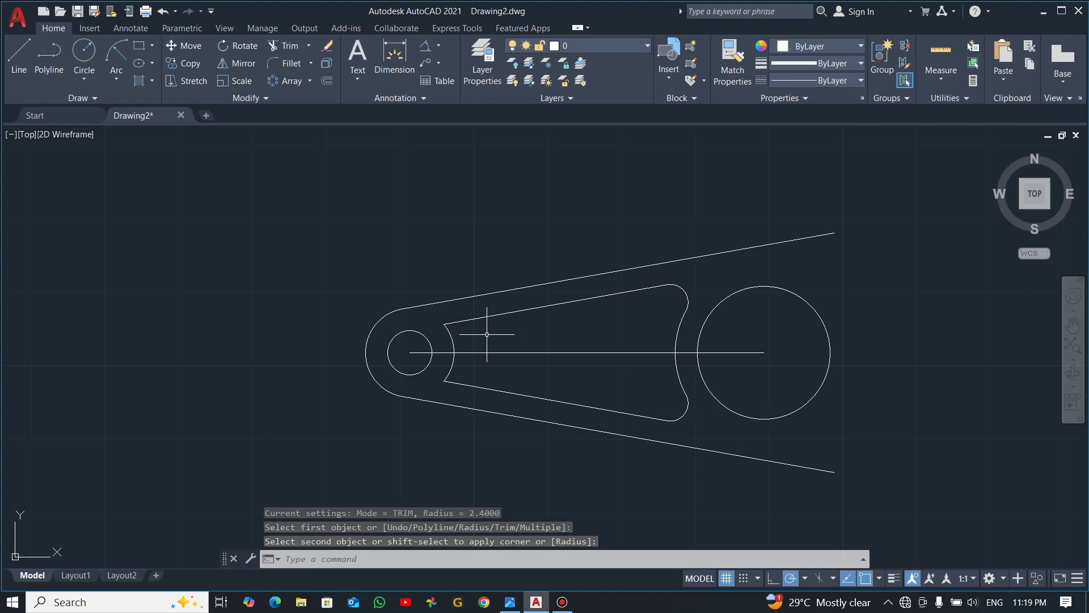
Step: Round the slot's upper-left and lower-left corners with 2.4 fillets, then select the horizontal centre line
key(Return)
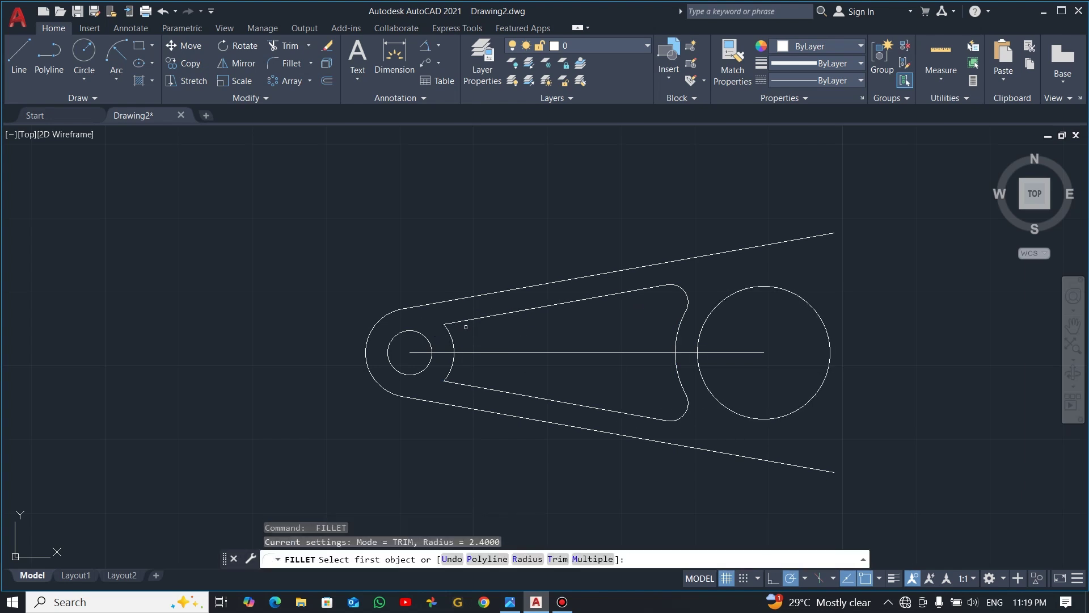
click(464, 324)
click(452, 339)
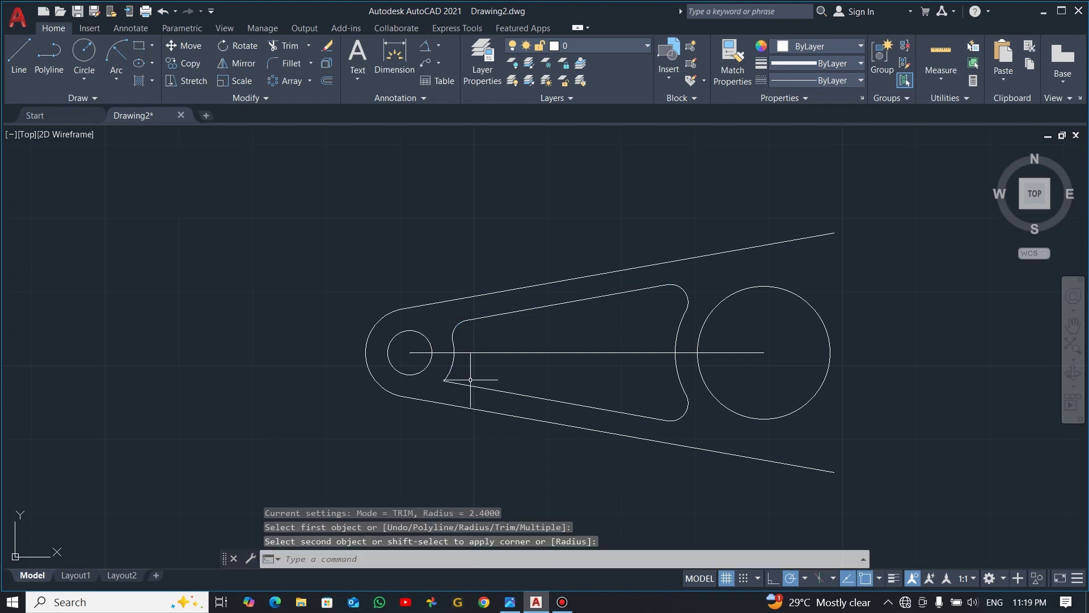
key(Return)
click(465, 383)
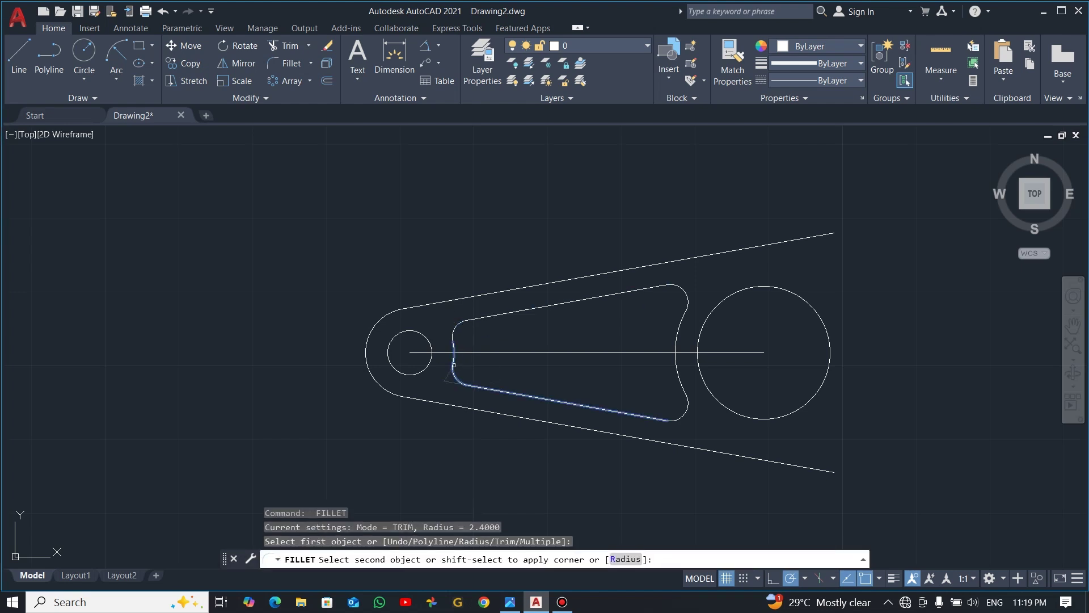
click(453, 365)
key(Escape)
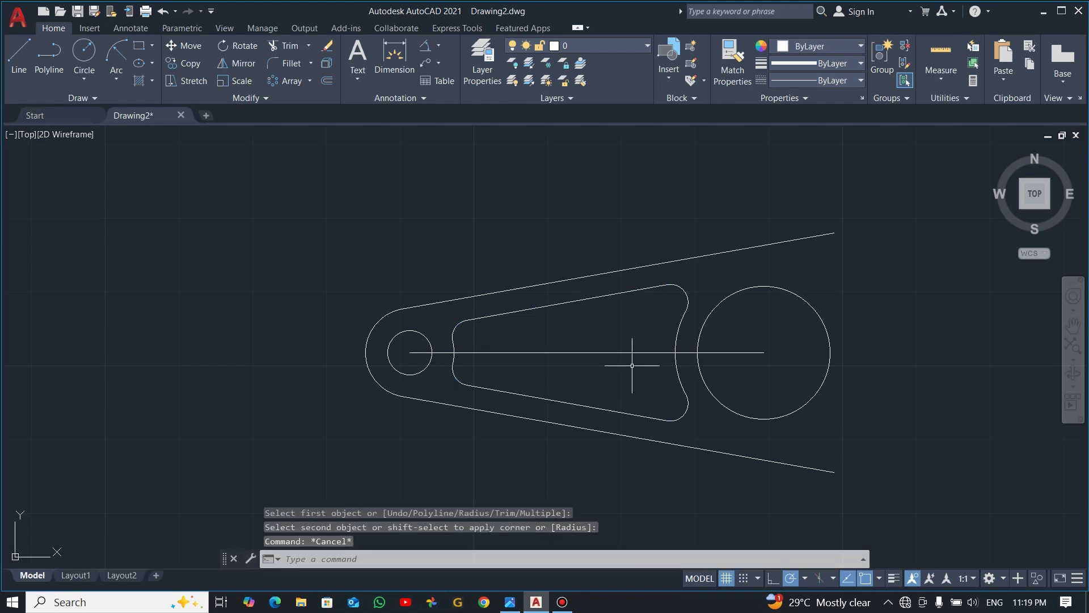
click(629, 352)
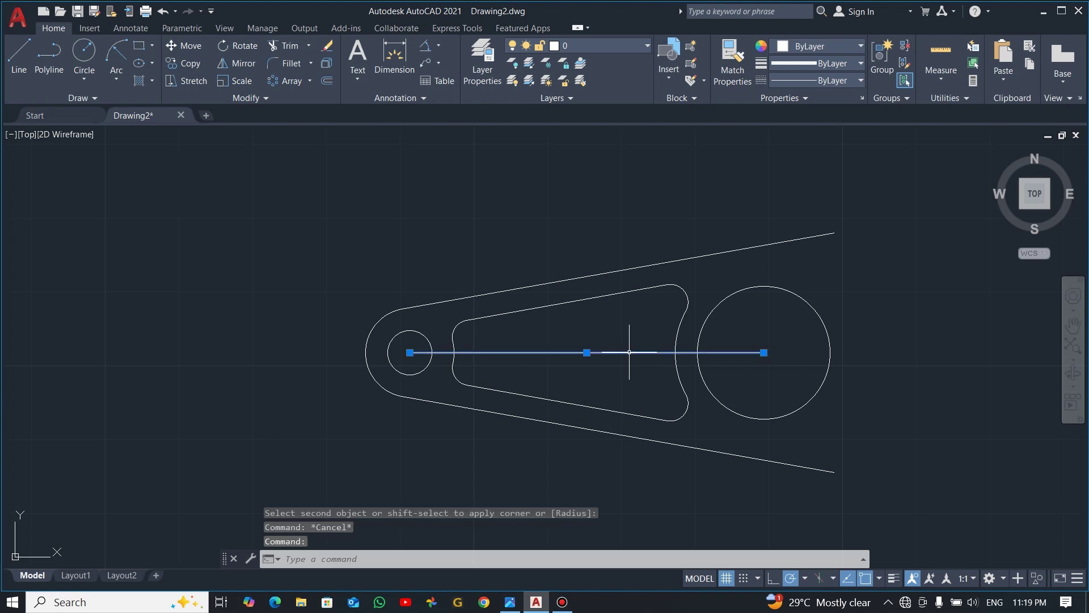
Step: Delete the horizontal centre line, recentre the view, and check the reference image
key(Delete)
scroll(891, 403, down, 2)
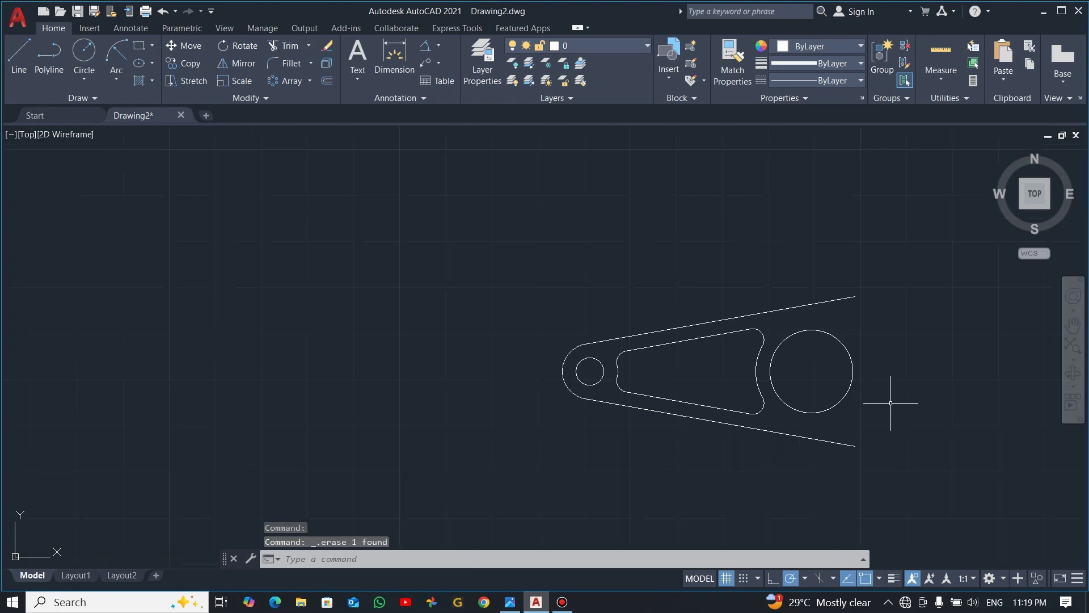
mouse_move(902, 389)
middle_down()
mouse_move(649, 399)
mouse_move(649, 382)
middle_up()
key(alt+Tab)
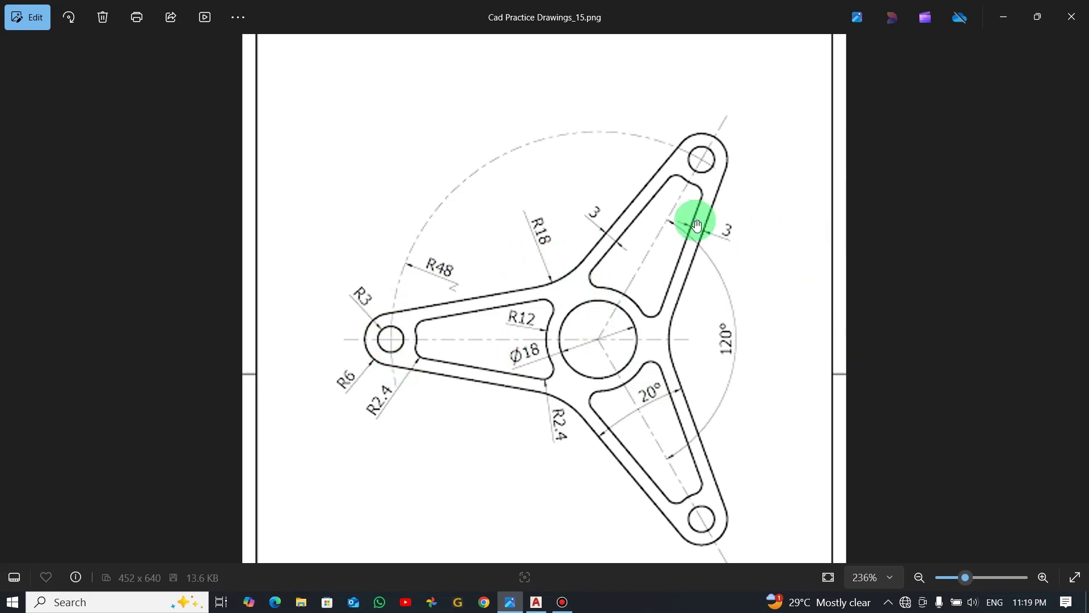
key(alt+Tab)
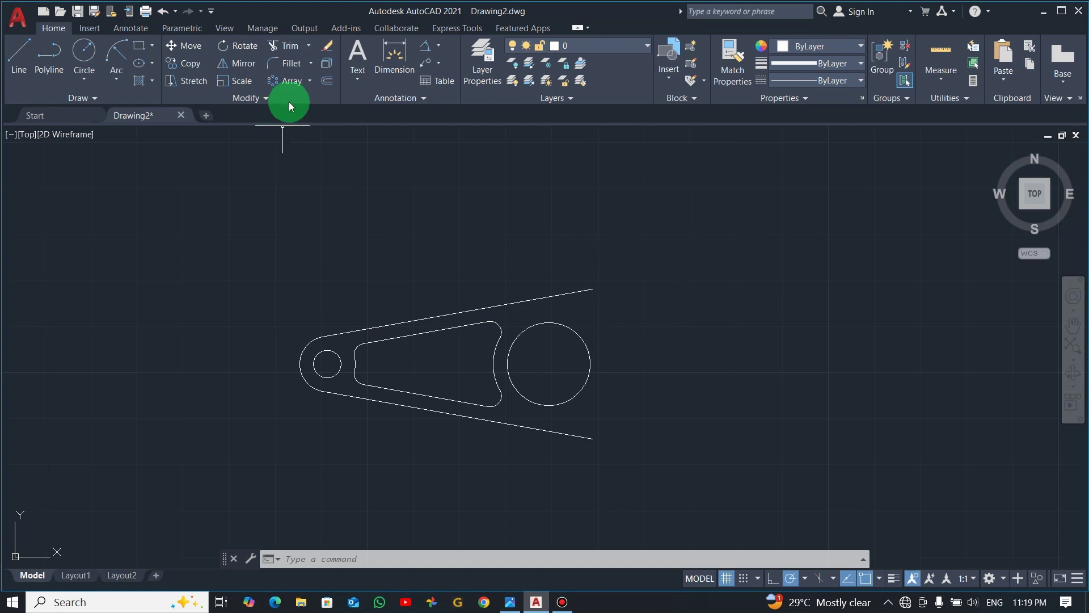
Step: Polar-array the arm outline and its slot into 3 copies around the hub centre
click(309, 82)
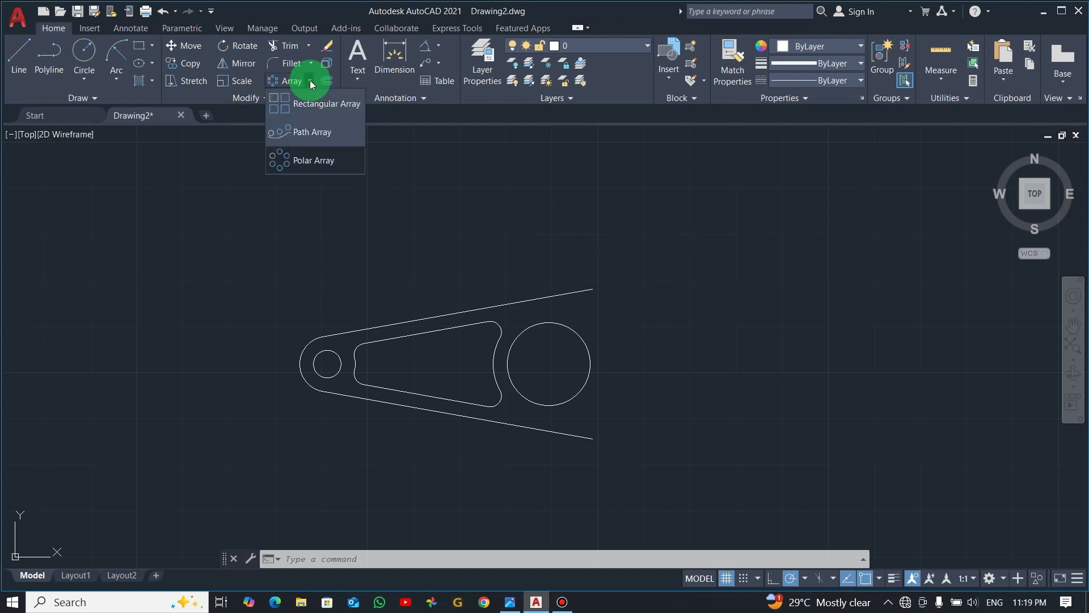
click(287, 160)
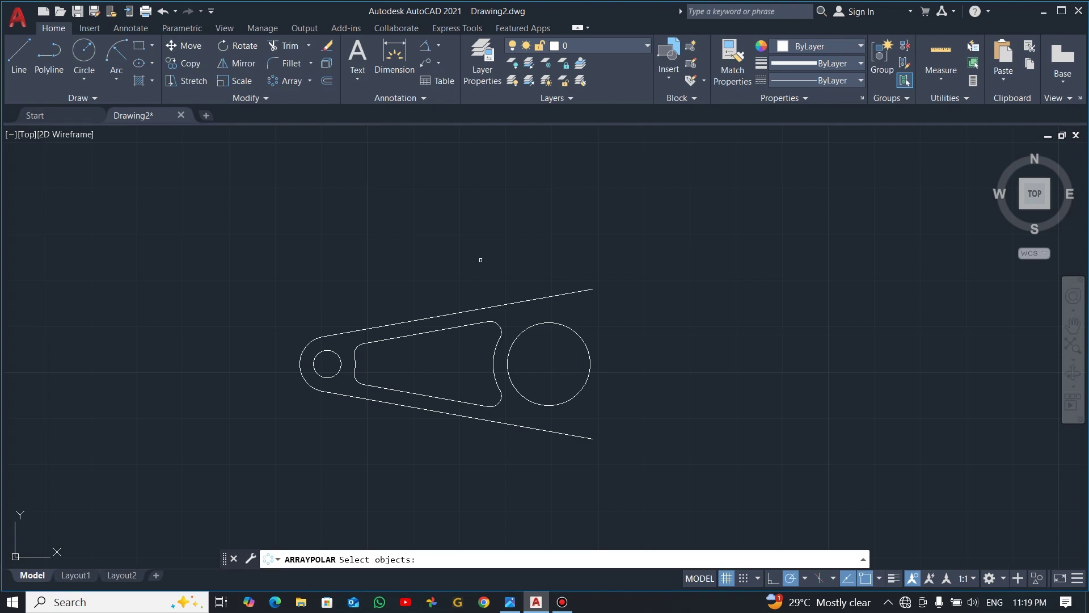
click(504, 200)
click(261, 477)
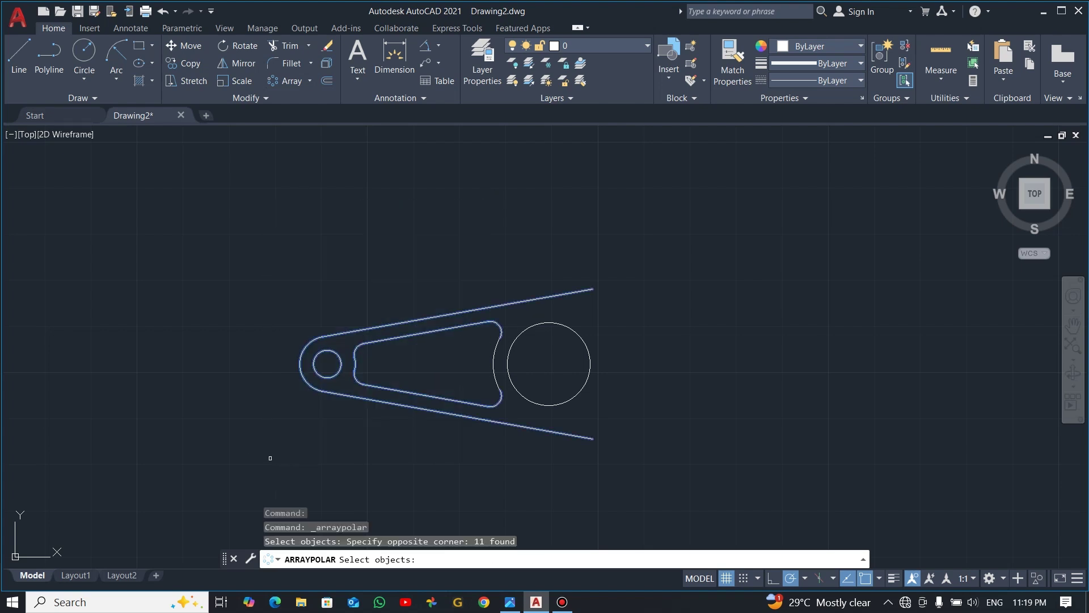
click(495, 346)
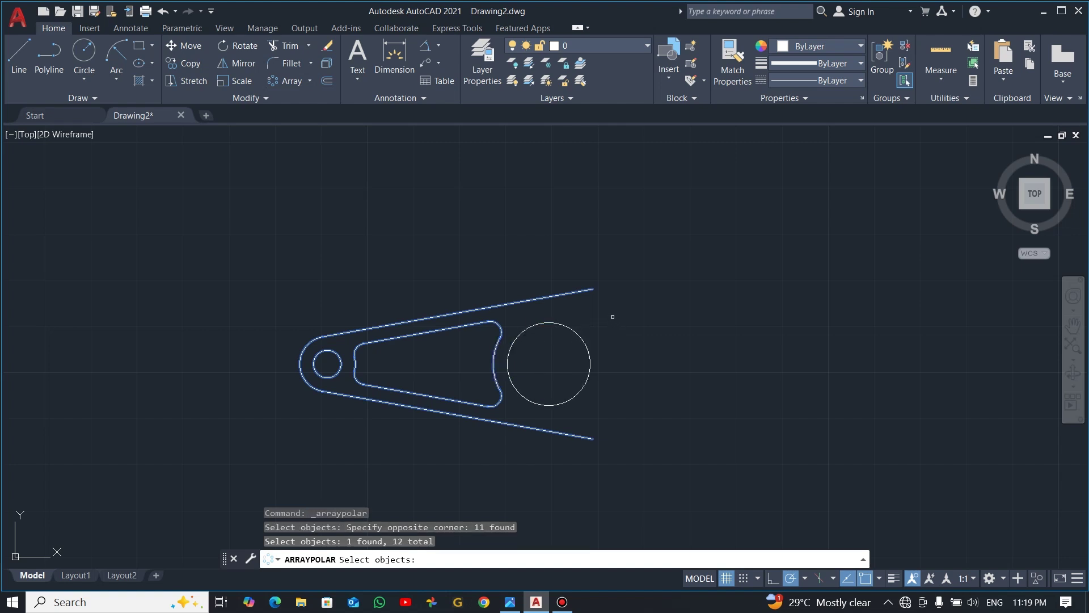
key(Return)
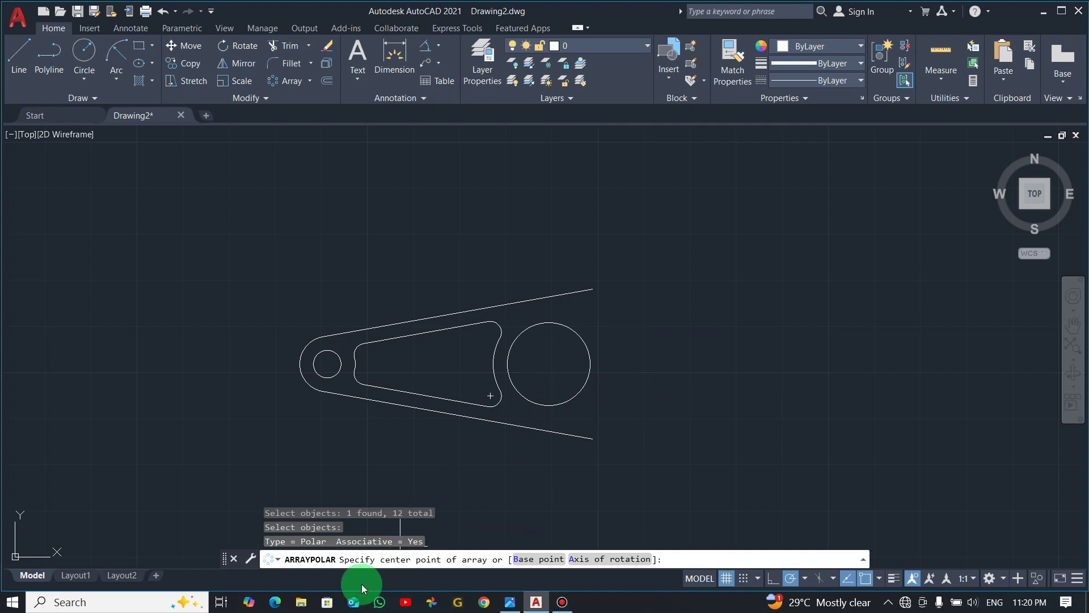
click(549, 364)
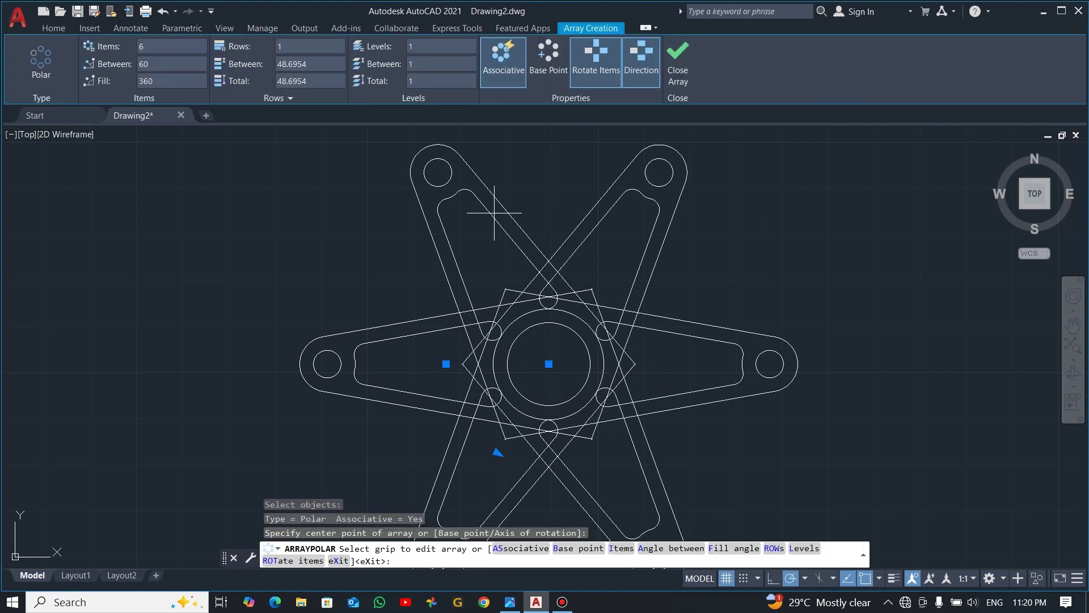
click(147, 46)
text(3)
key(Return)
click(681, 52)
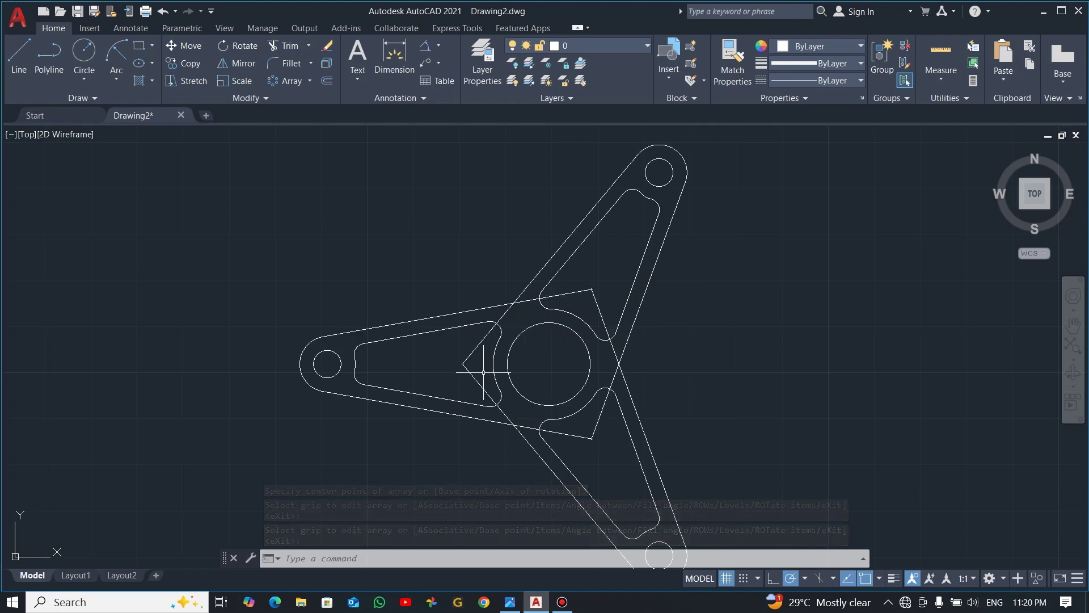
Step: Set the fillet radius to 18 with Multiple mode, then start Explode with X
key(alt+Tab)
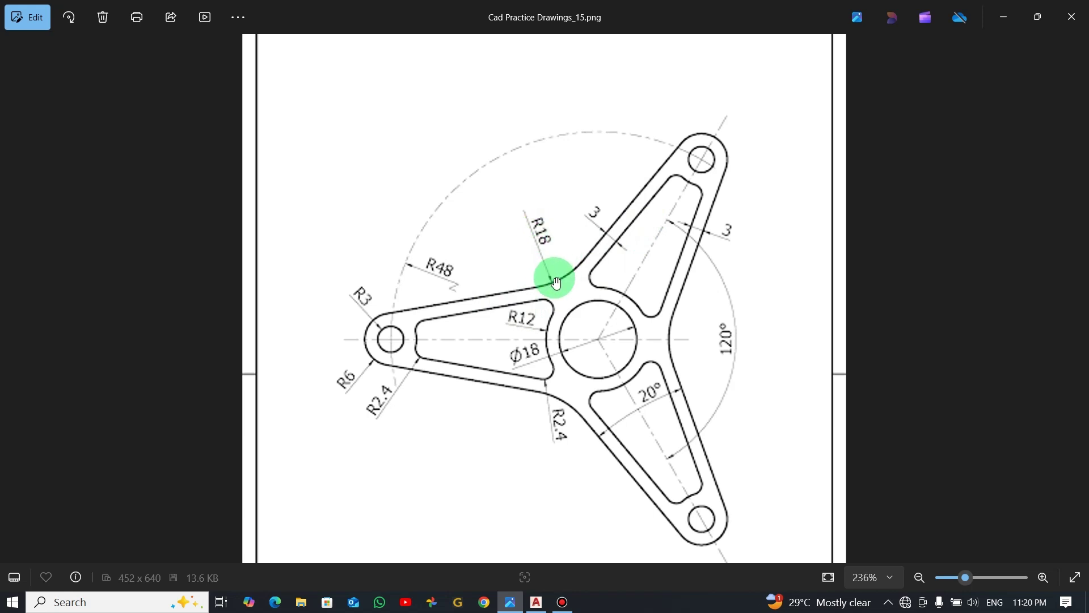
key(alt+Tab)
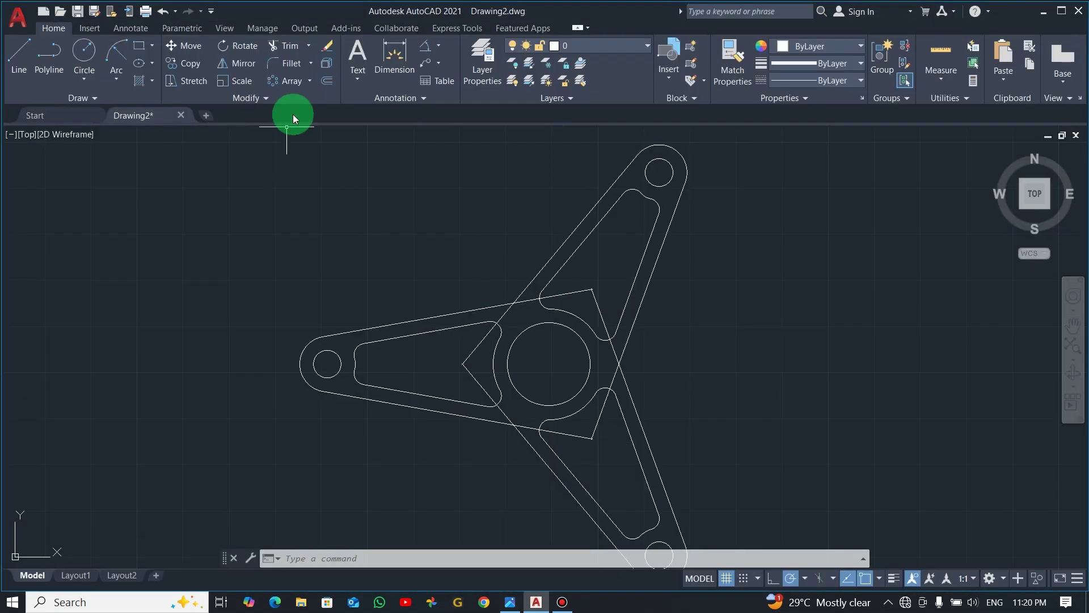
click(290, 65)
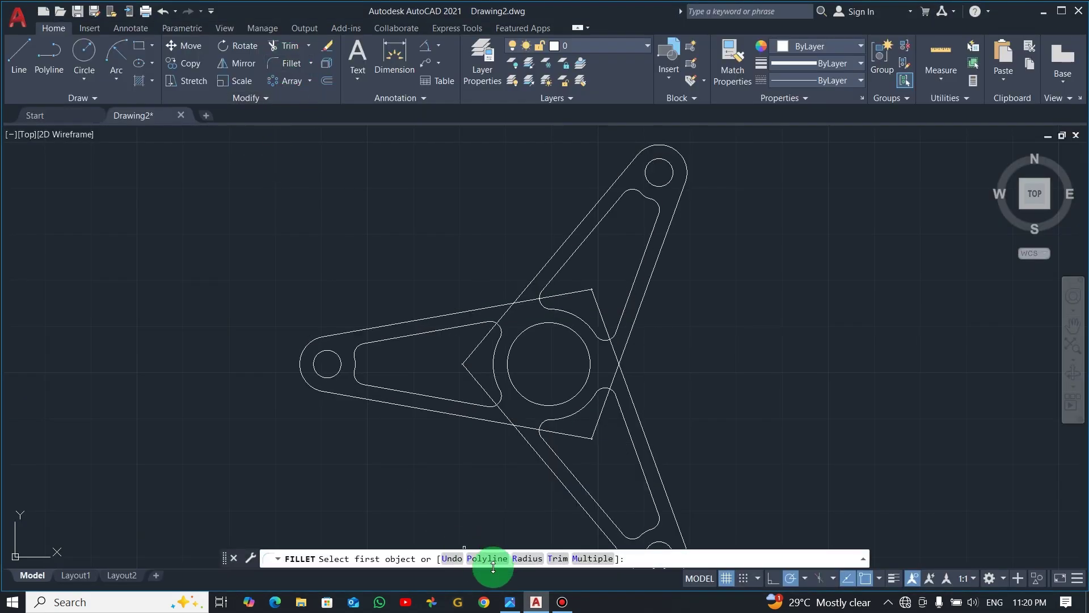
click(528, 558)
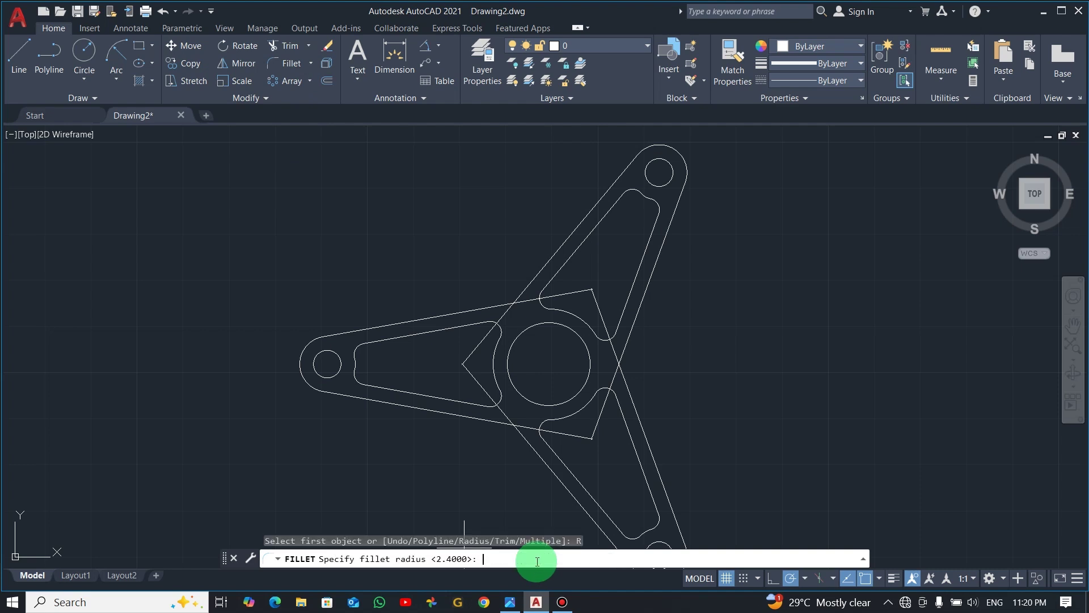
text(18)
key(Return)
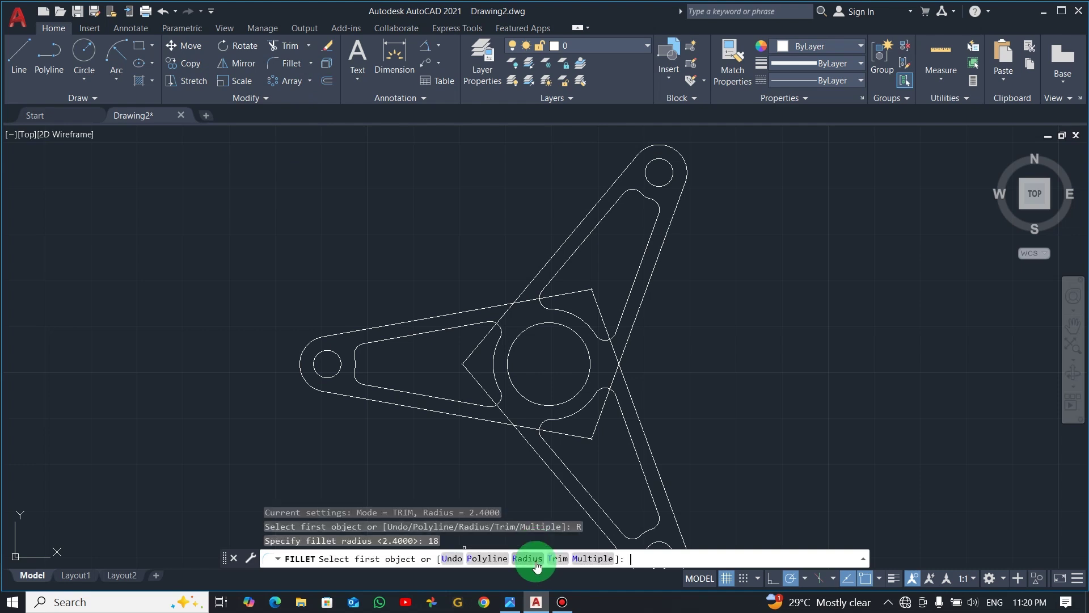
click(589, 559)
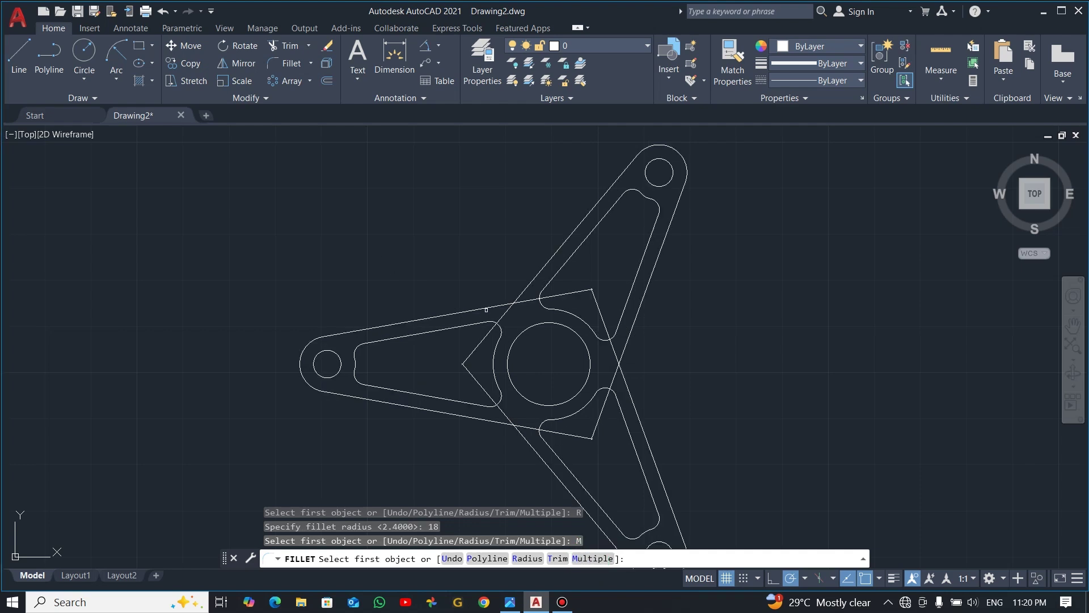
key(Escape)
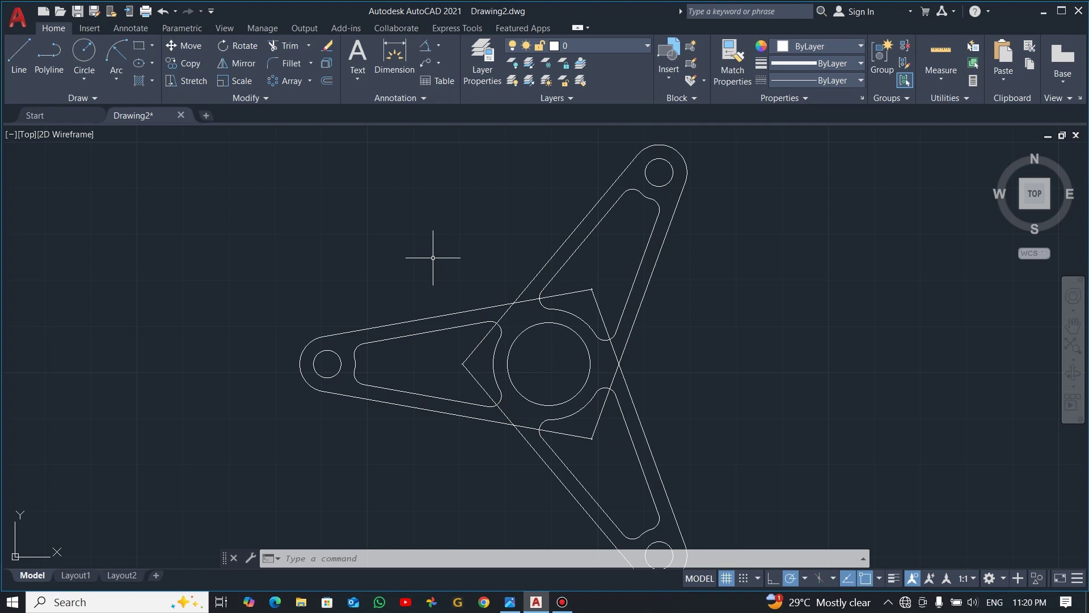
text(x)
key(Return)
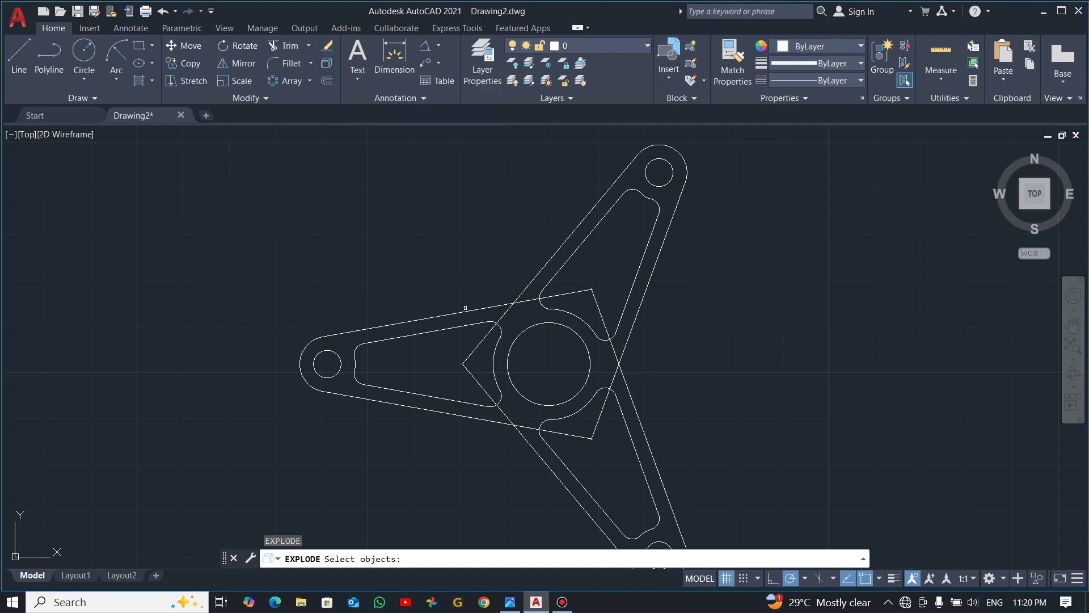
Step: Explode the polar array and restart Fillet at radius 18 in Multiple mode
click(487, 307)
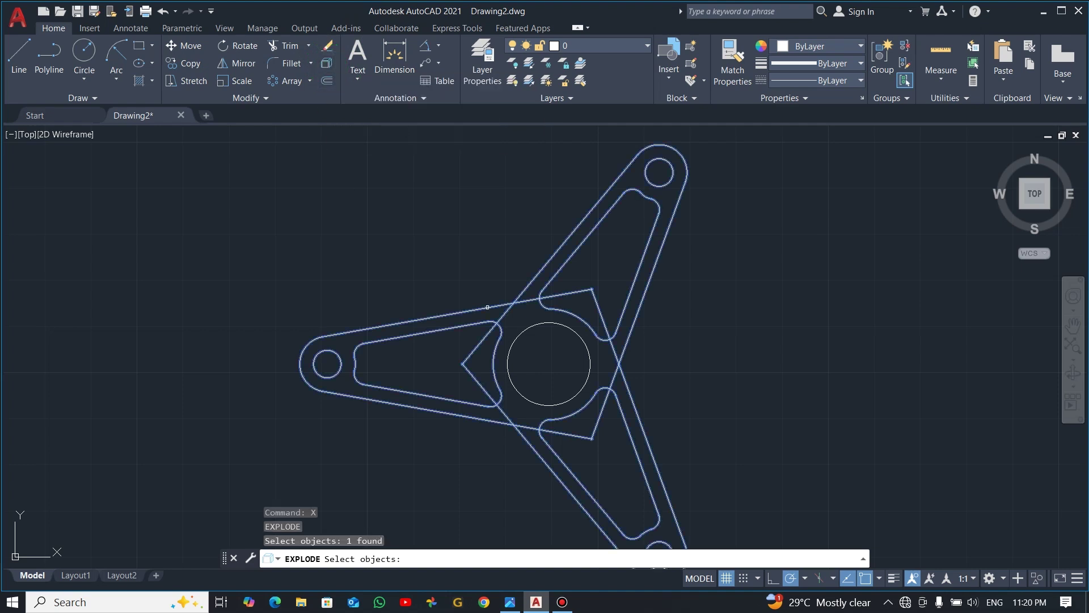
key(Return)
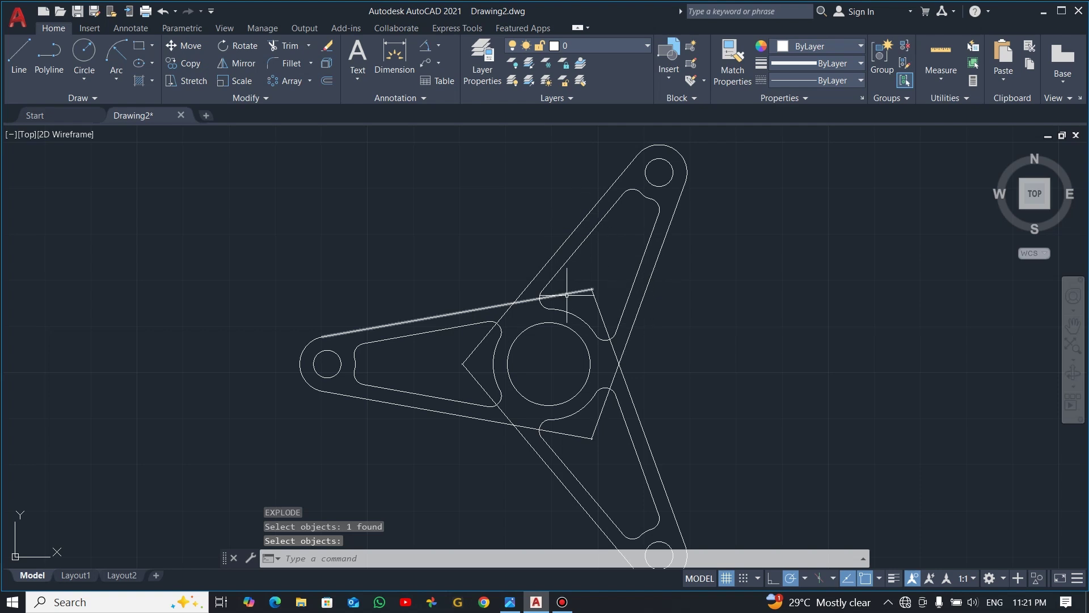
click(290, 64)
key(alt+Tab)
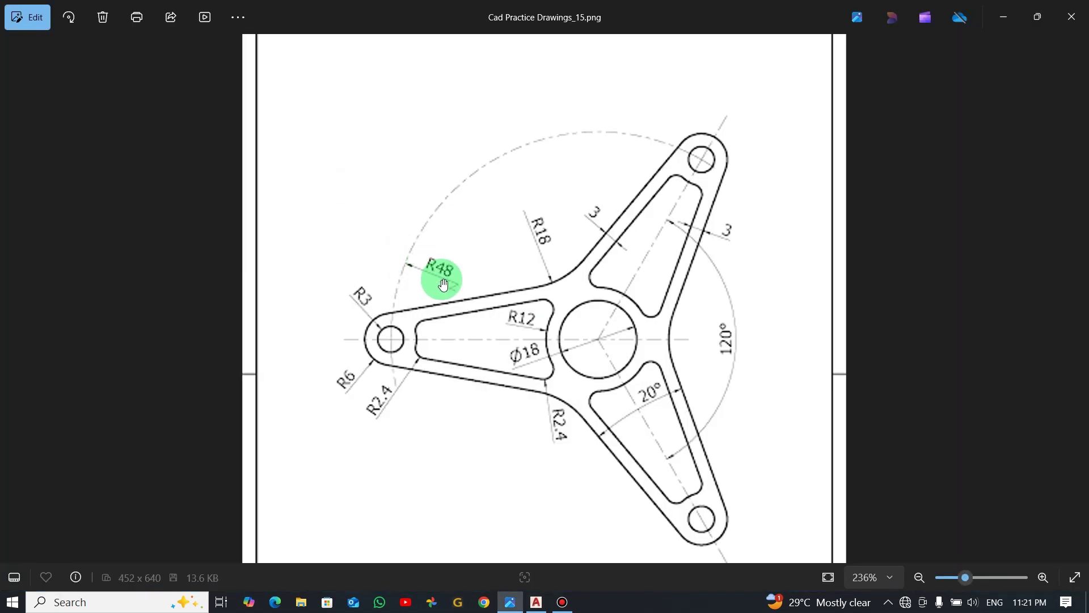
key(alt+Tab)
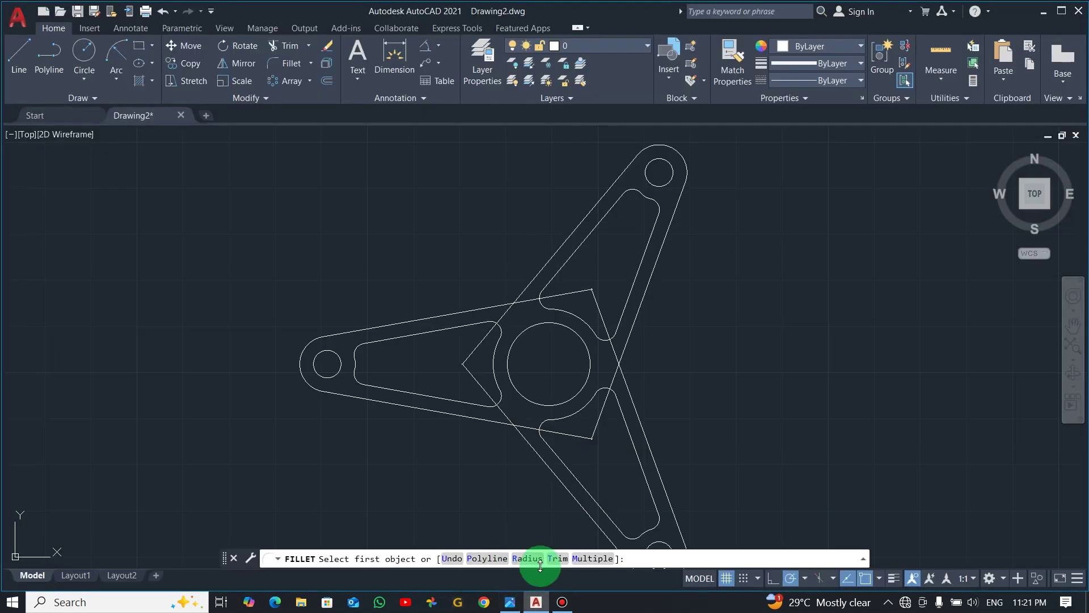
click(530, 558)
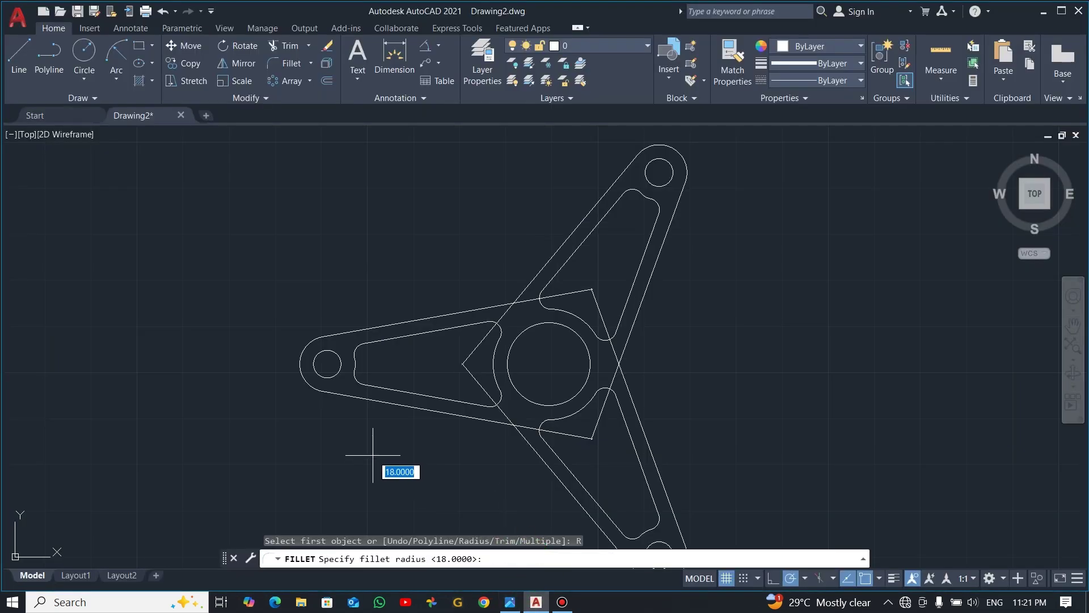
key(Return)
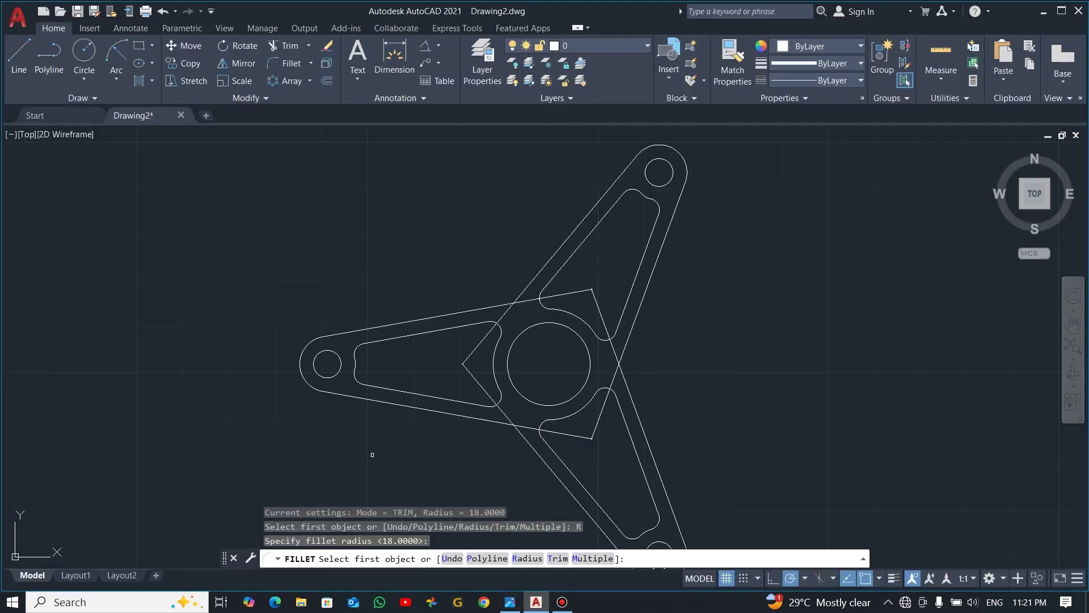
click(592, 558)
Step: Blend the three pairs of neighbouring arms with R18 fillets
click(476, 311)
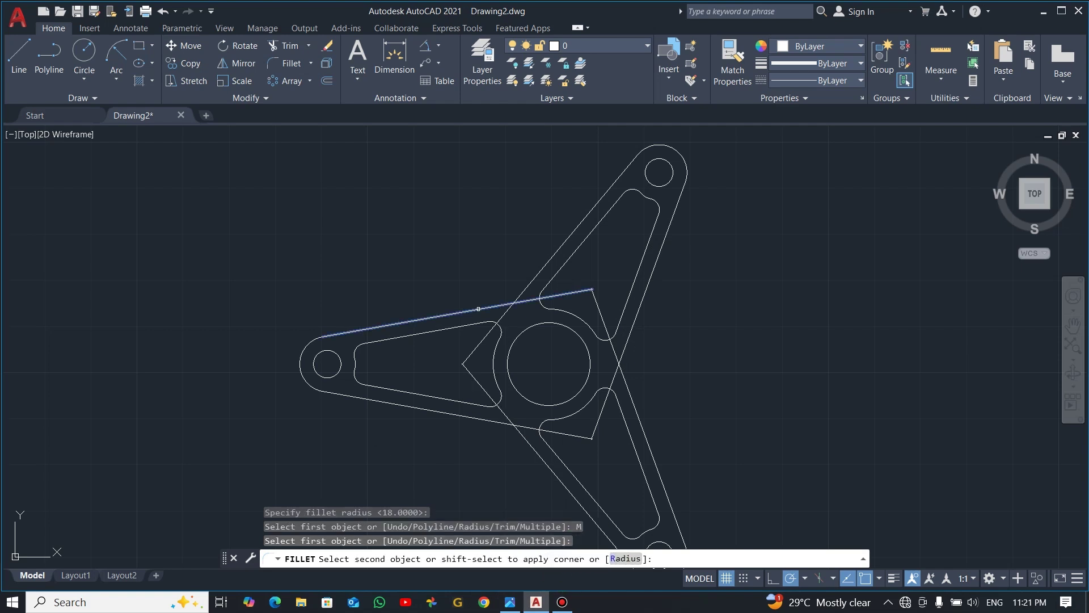
click(555, 251)
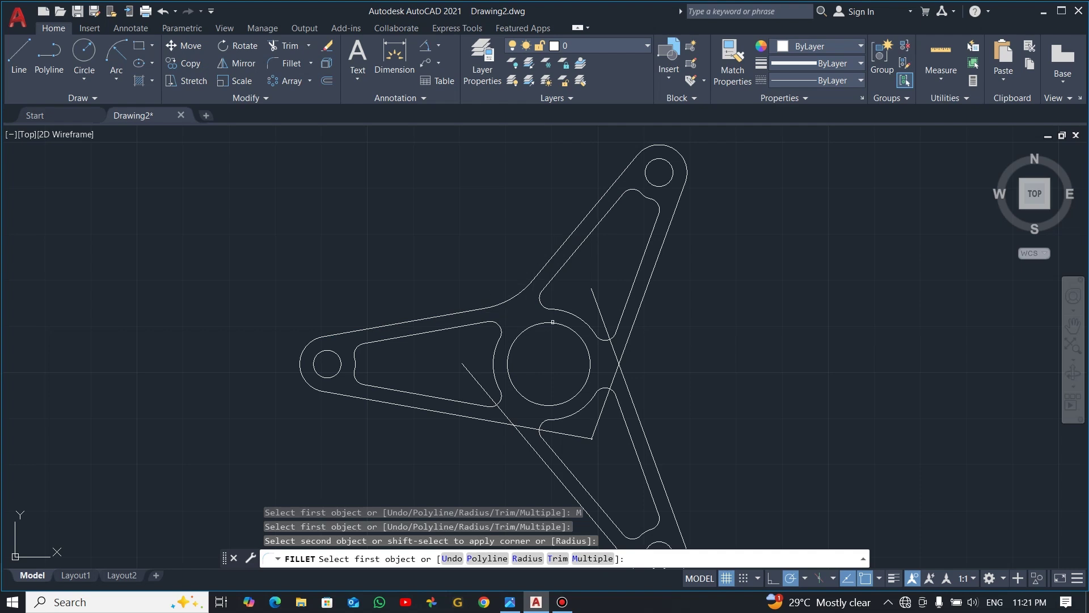
click(625, 380)
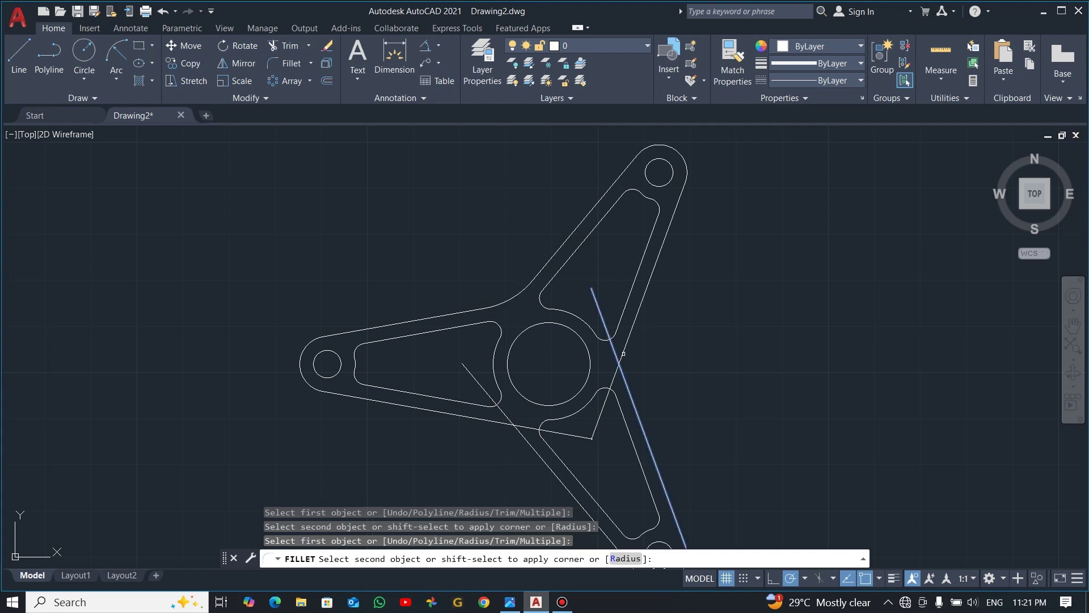
click(627, 339)
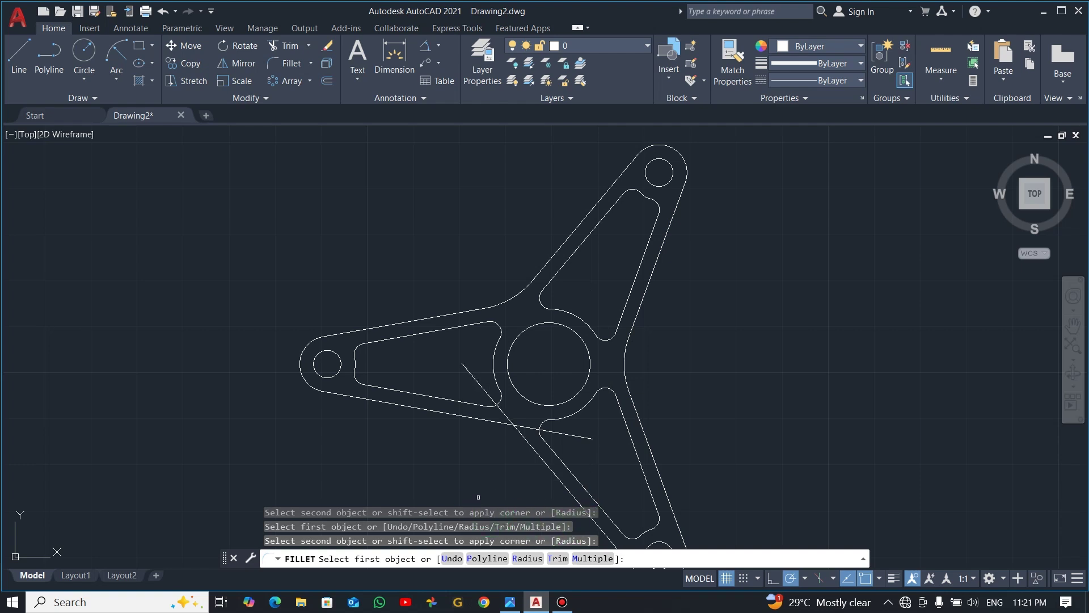
click(470, 417)
click(530, 442)
key(Escape)
key(Escape)
key(Escape)
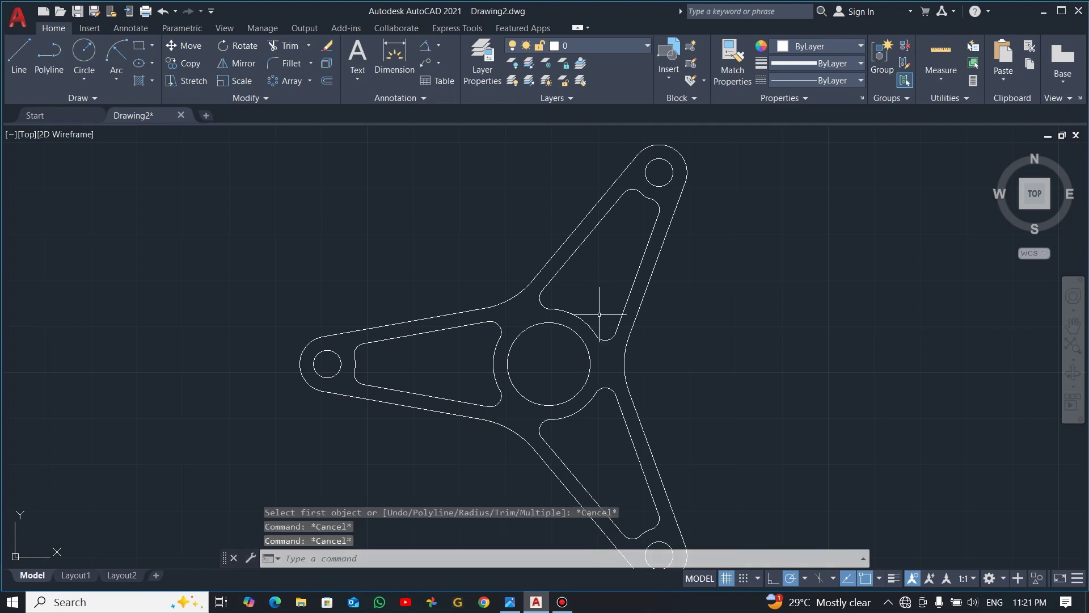